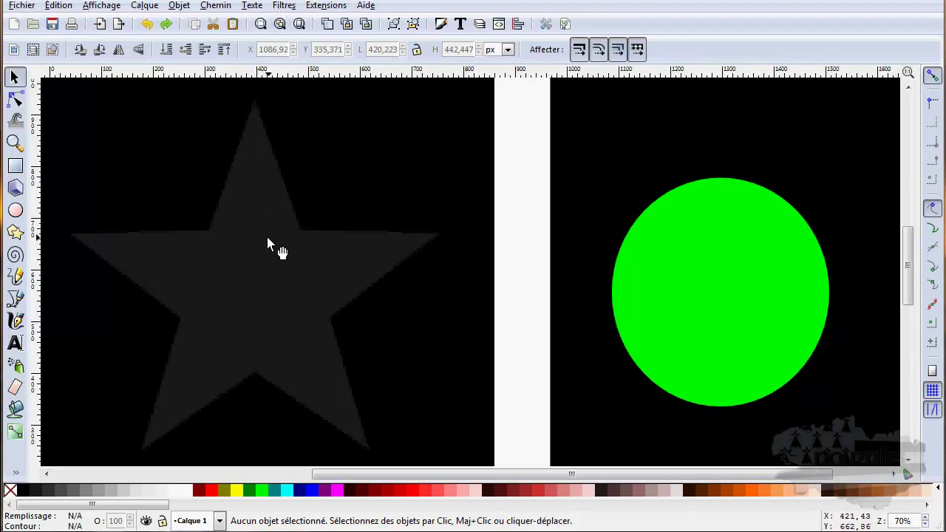
# Select the star and green circle together and apply the Biseau mat bevel.
pyautogui.click(284, 6)
pyautogui.moveTo(303, 36)
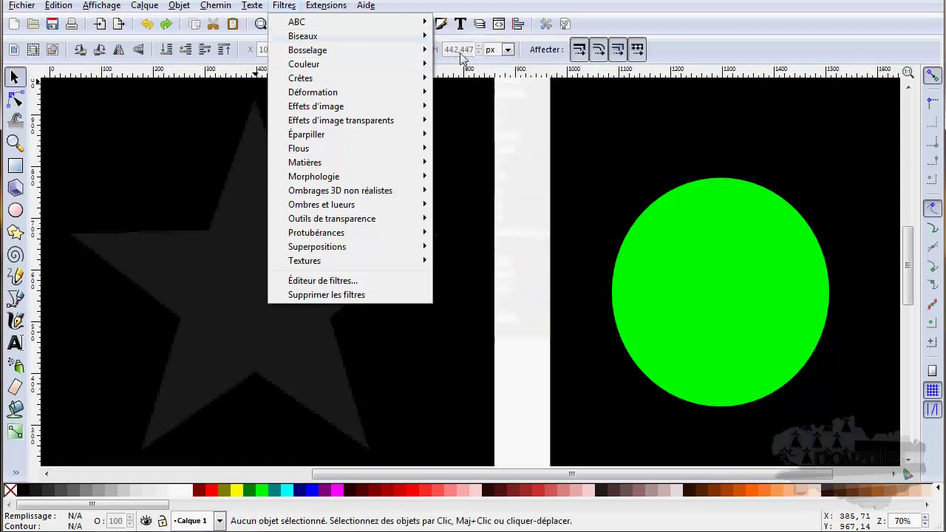
pyautogui.click(219, 282)
pyautogui.click(219, 282)
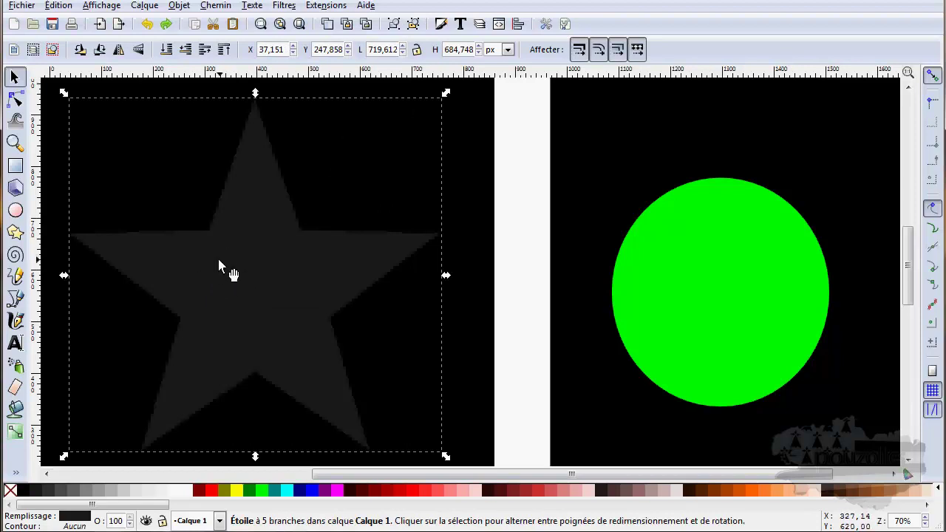
pyautogui.keyDown('shift'); pyautogui.click(664, 263); pyautogui.keyUp('shift')
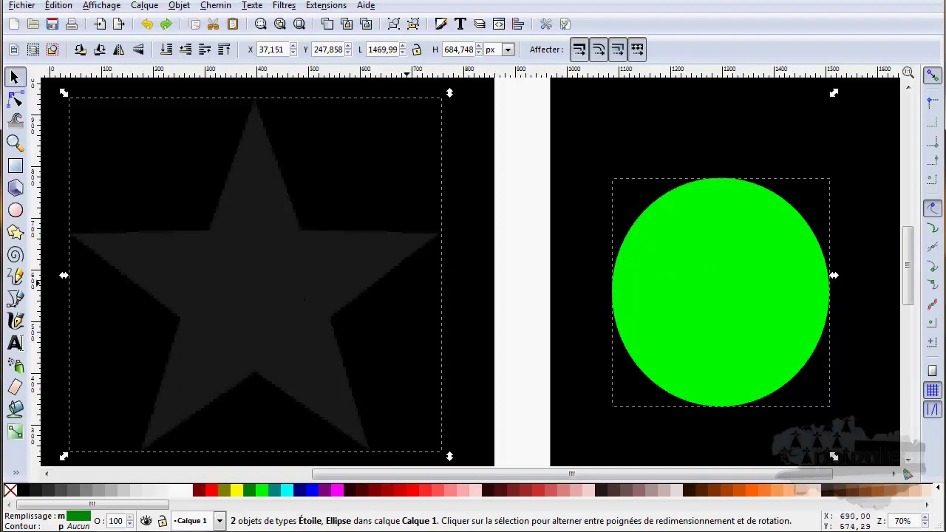
pyautogui.click(285, 6)
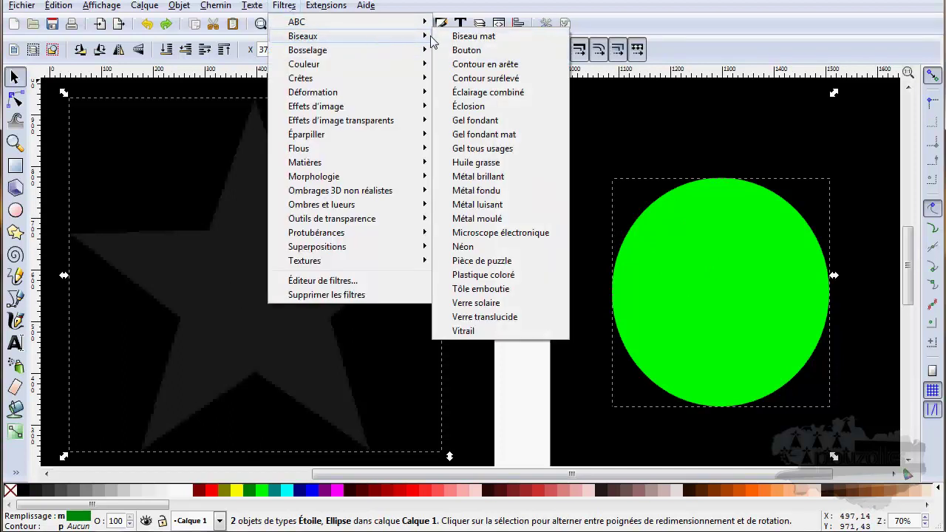
pyautogui.click(488, 44)
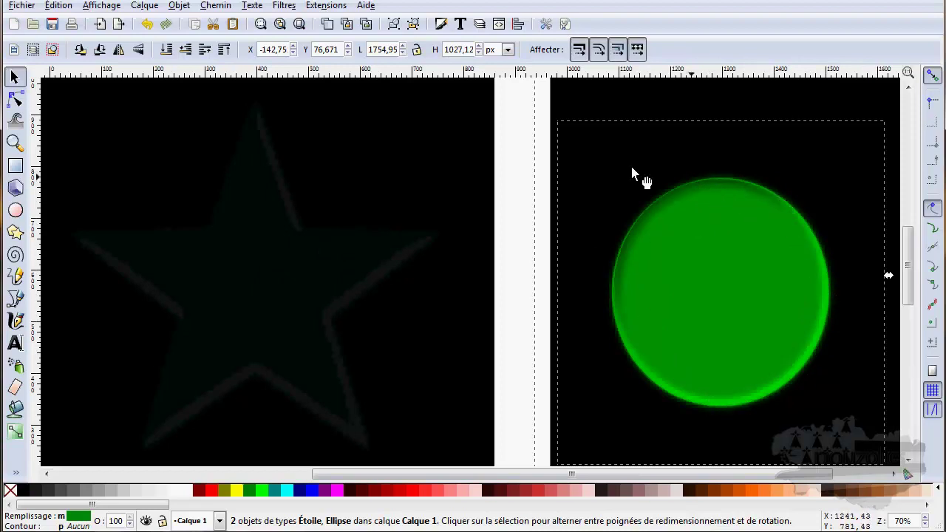
# Replace Biseau mat with the Bouton bevel on both shapes, then undo it.
pyautogui.click(146, 24)
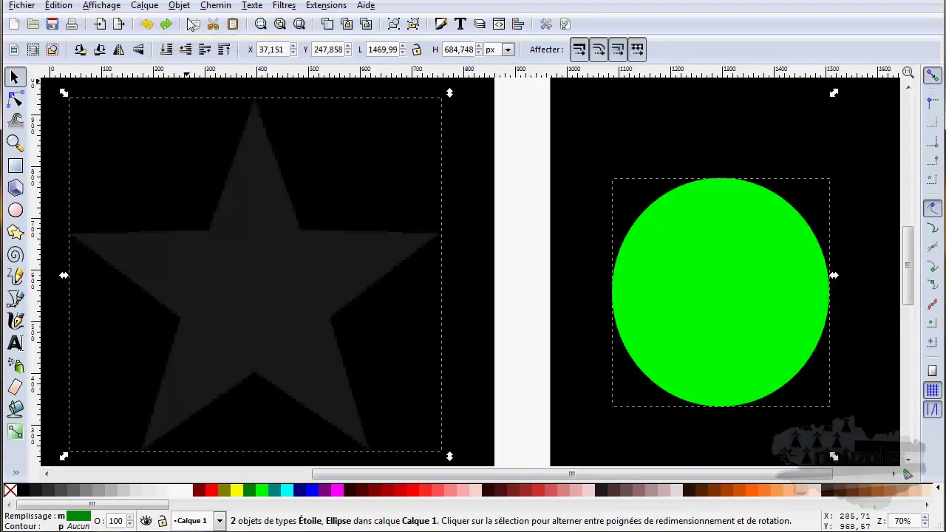
pyautogui.click(285, 6)
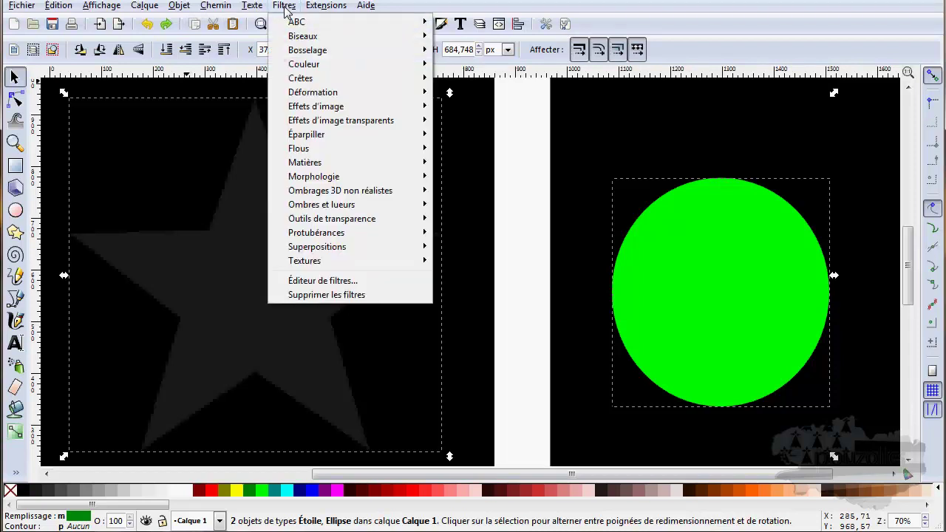
pyautogui.moveTo(320, 36)
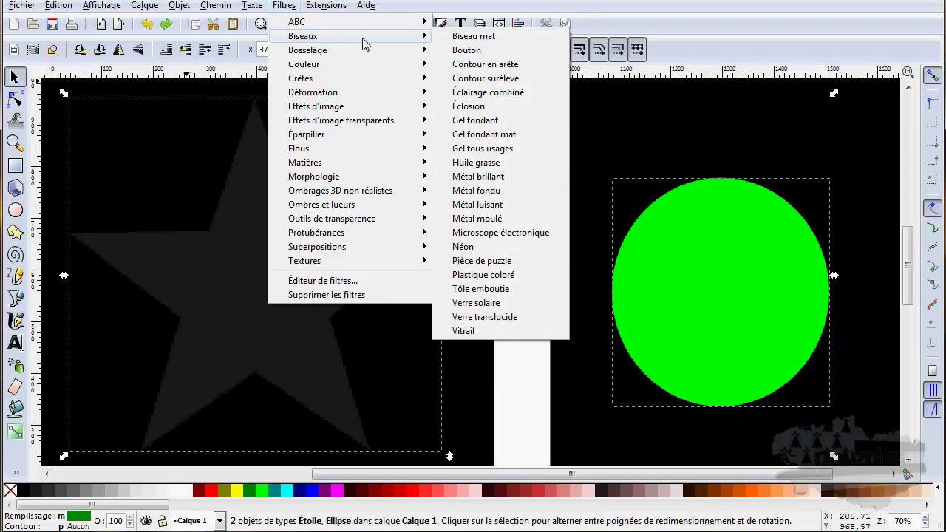
pyautogui.click(458, 50)
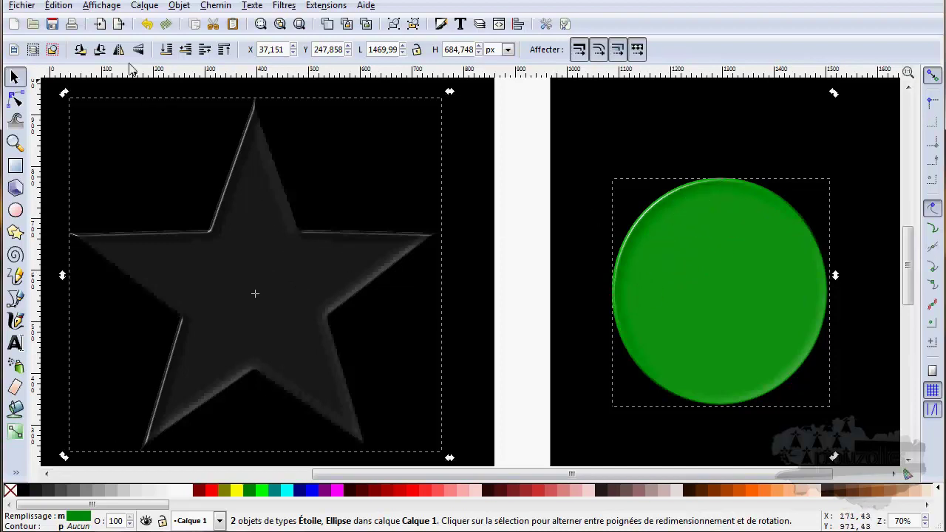
pyautogui.click(147, 25)
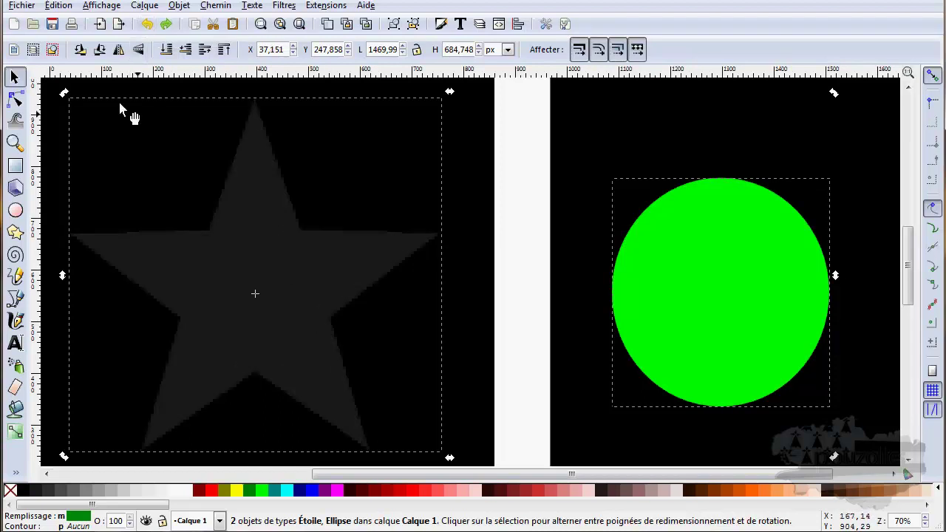
# Fill the star light grey, reselect it with the circle, and apply Bouton.
pyautogui.click(48, 99)
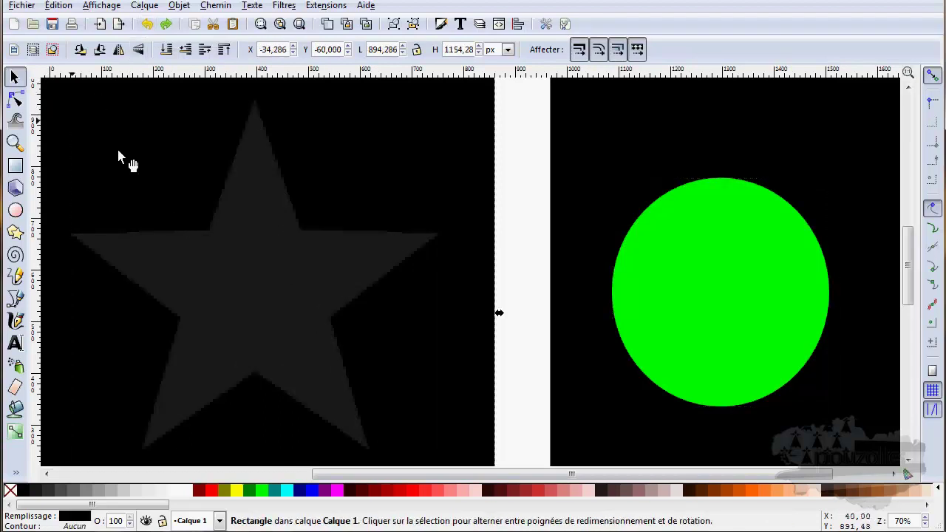
pyautogui.click(218, 277)
pyautogui.click(126, 494)
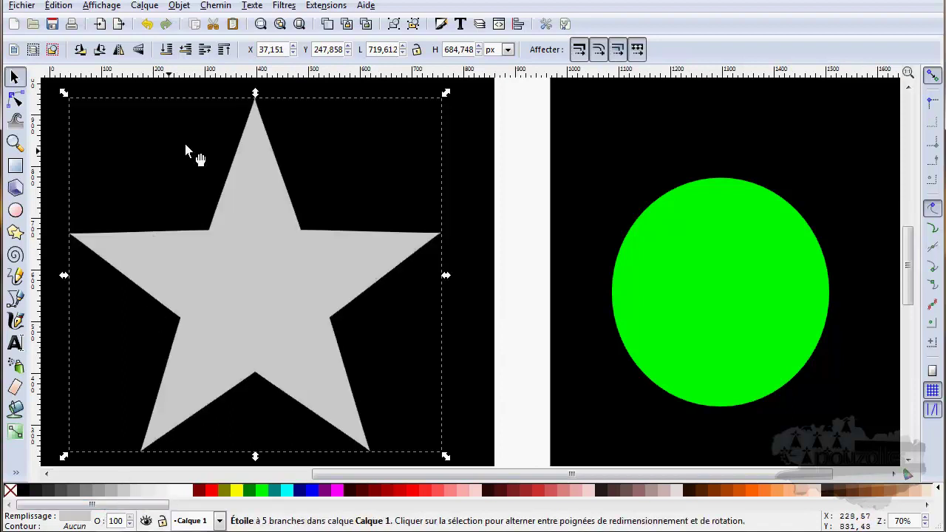
pyautogui.keyDown('shift'); pyautogui.click(656, 310); pyautogui.keyUp('shift')
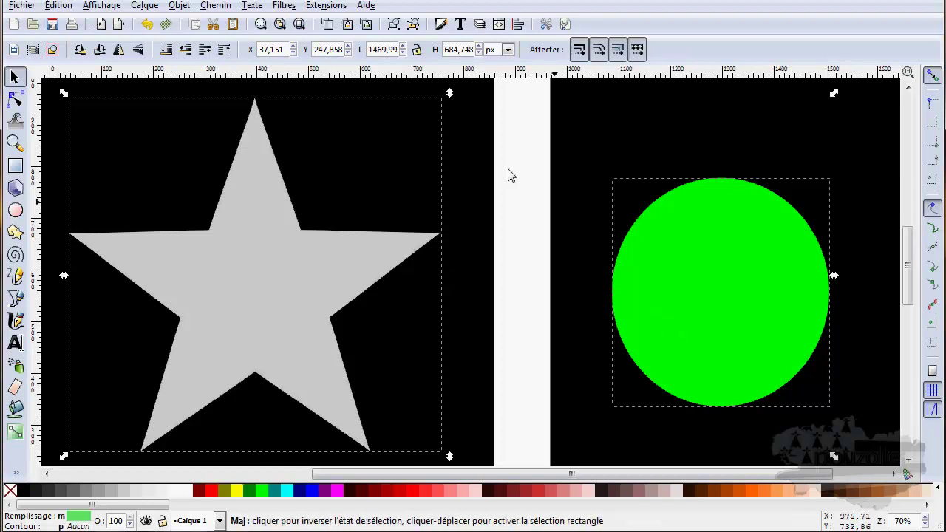
pyautogui.click(284, 5)
pyautogui.moveTo(303, 35)
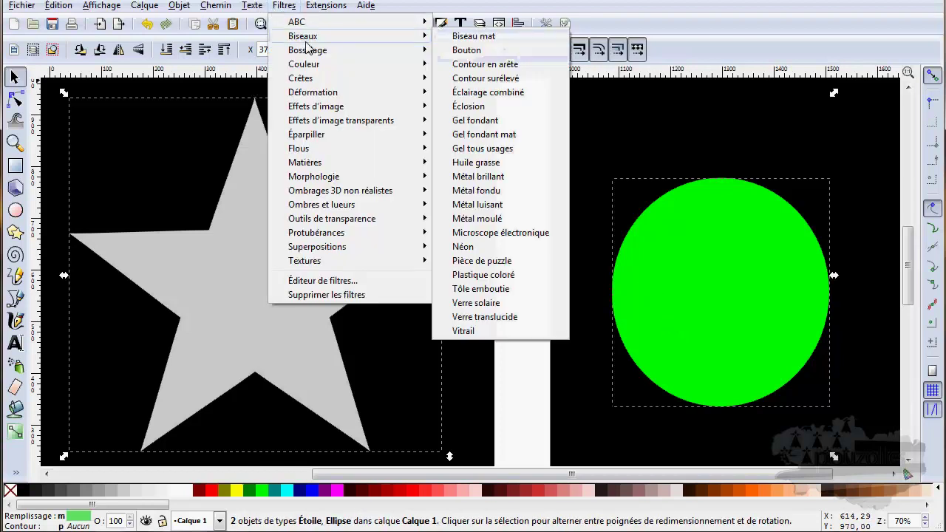
pyautogui.click(466, 50)
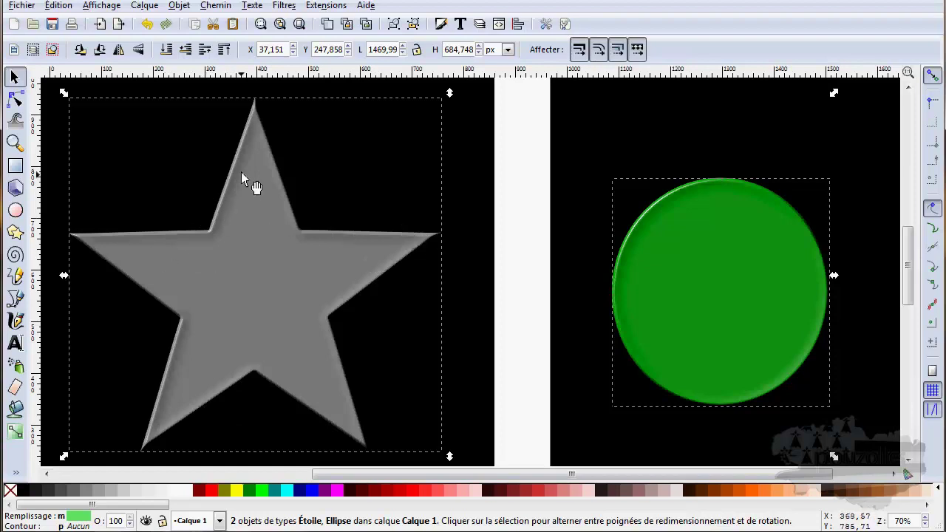
# Swap the Bouton bevel for Contour en arête on both shapes, zooming to inspect it.
pyautogui.click(146, 24)
pyautogui.click(284, 6)
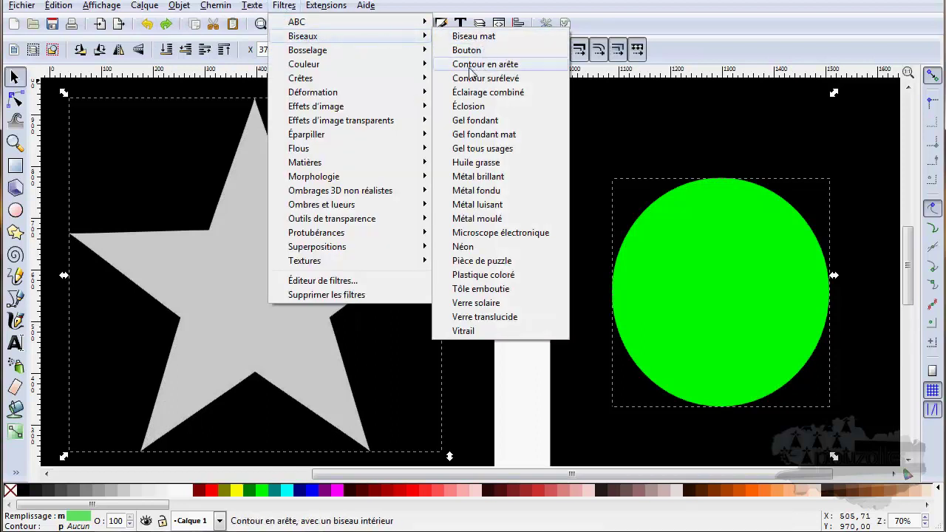
pyautogui.click(492, 65)
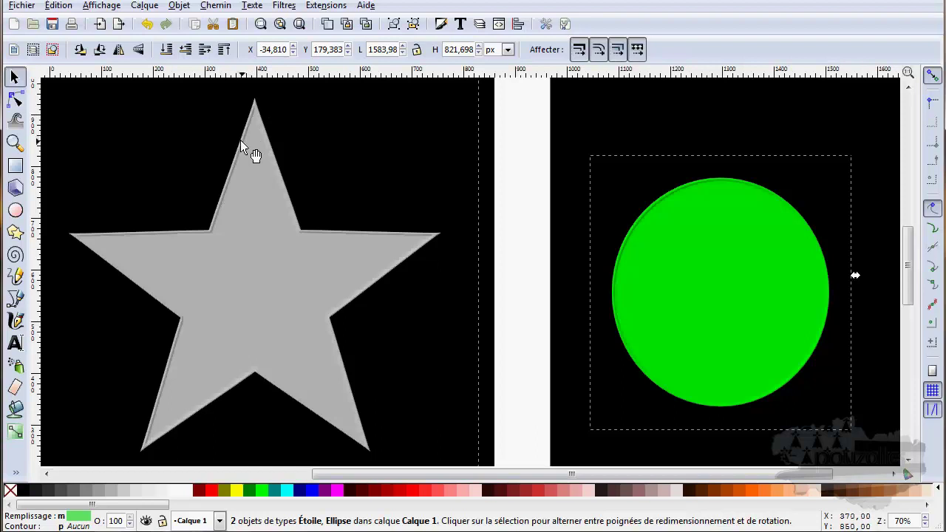
pyautogui.keyDown('ctrl'); pyautogui.scroll(1, 239, 143); pyautogui.keyUp('ctrl')
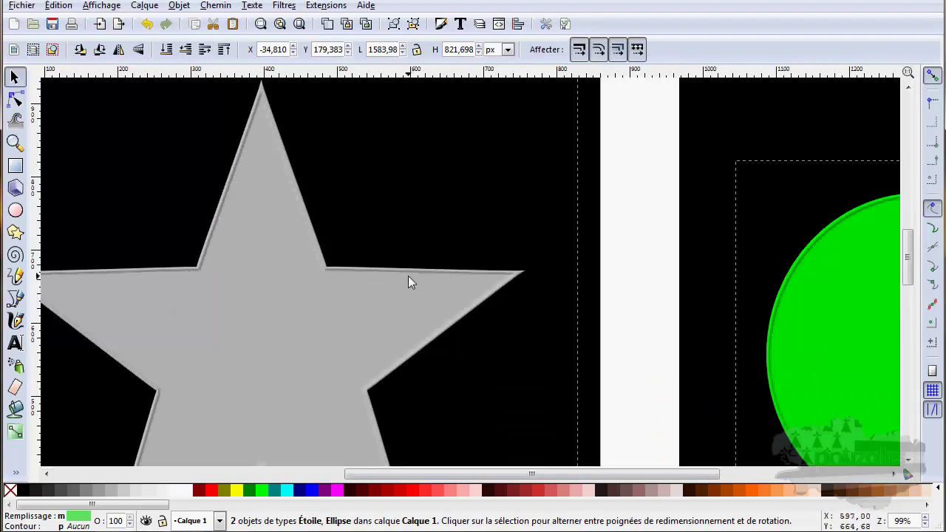
pyautogui.keyDown('ctrl'); pyautogui.scroll(-1, 408, 276); pyautogui.keyUp('ctrl')
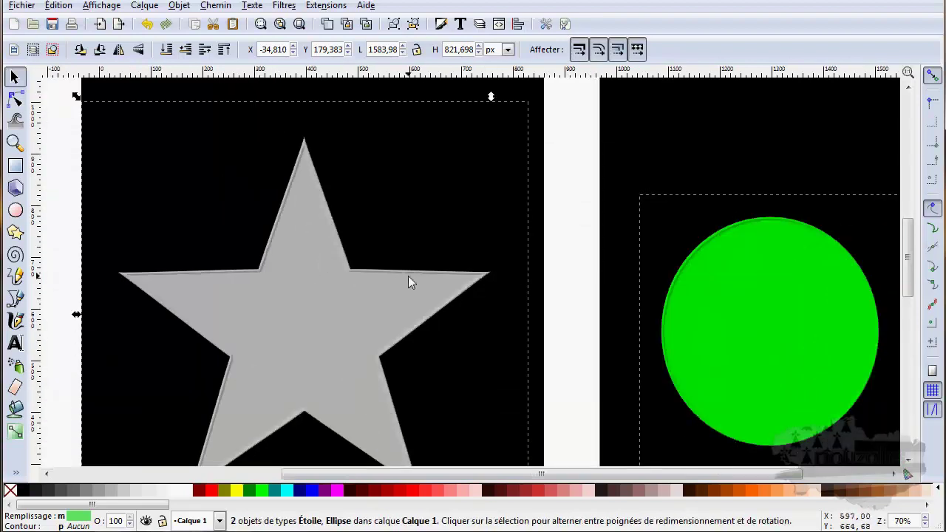
pyautogui.moveTo(406, 275); pyautogui.dragTo(380, 228)
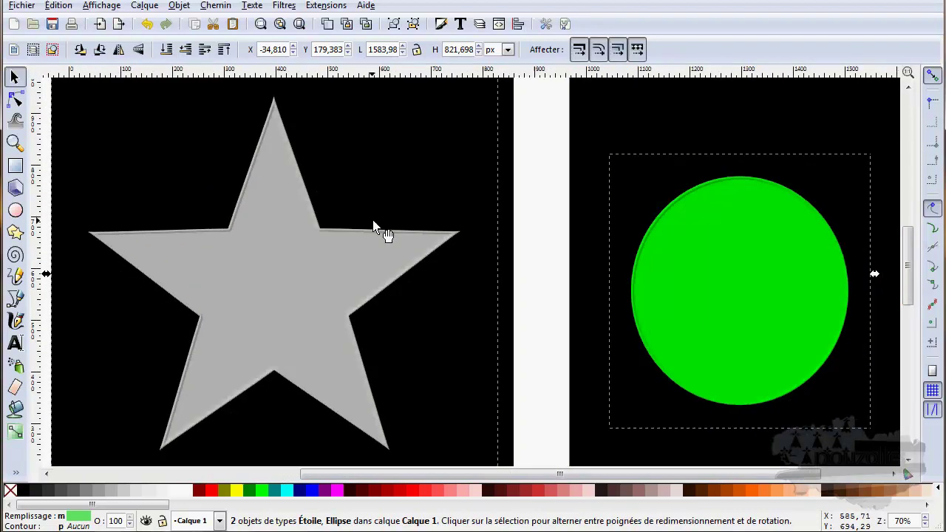
# Undo Contour en arête, try and undo Contour surélevé, then deselect both shapes.
pyautogui.click(147, 24)
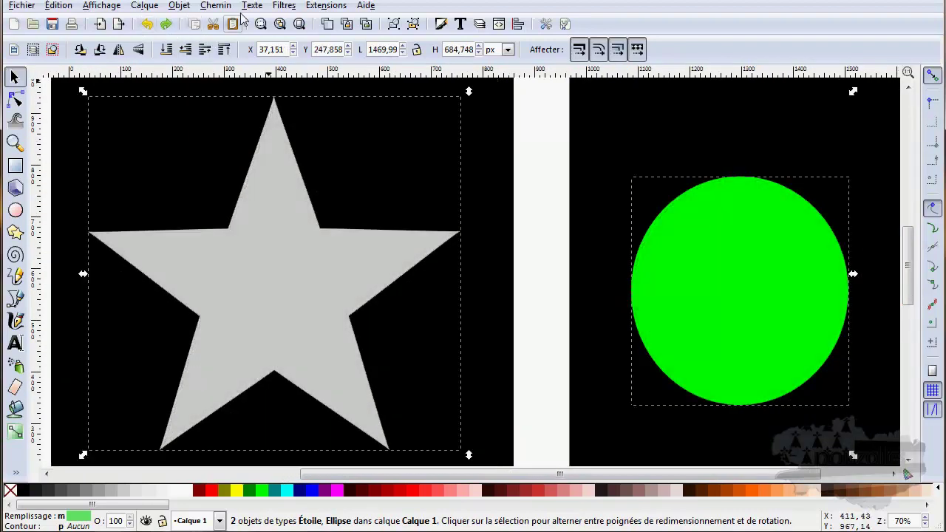
pyautogui.click(284, 6)
pyautogui.moveTo(303, 35)
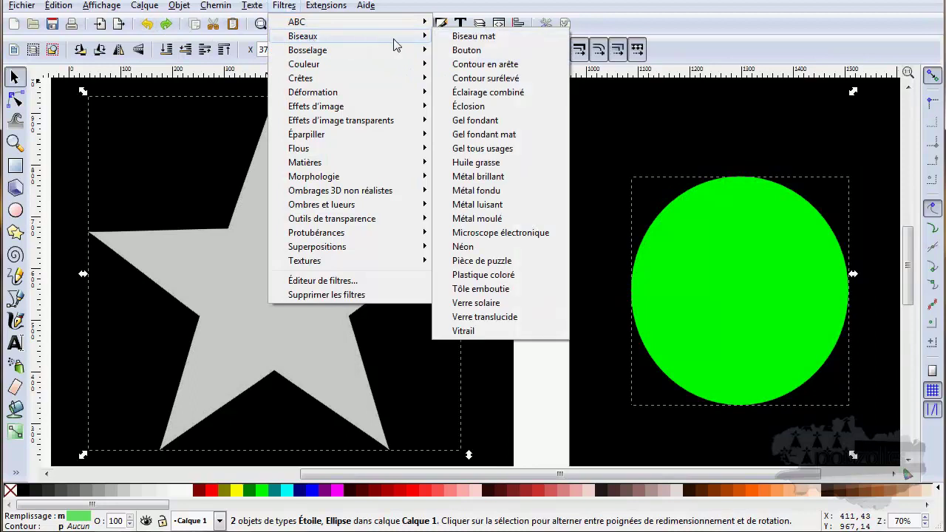
pyautogui.click(484, 79)
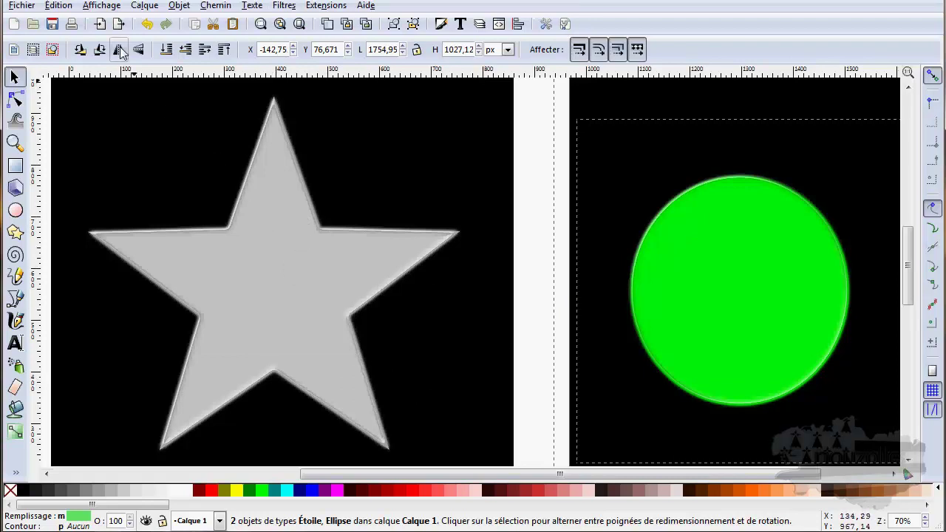
pyautogui.click(147, 24)
pyautogui.click(788, 298)
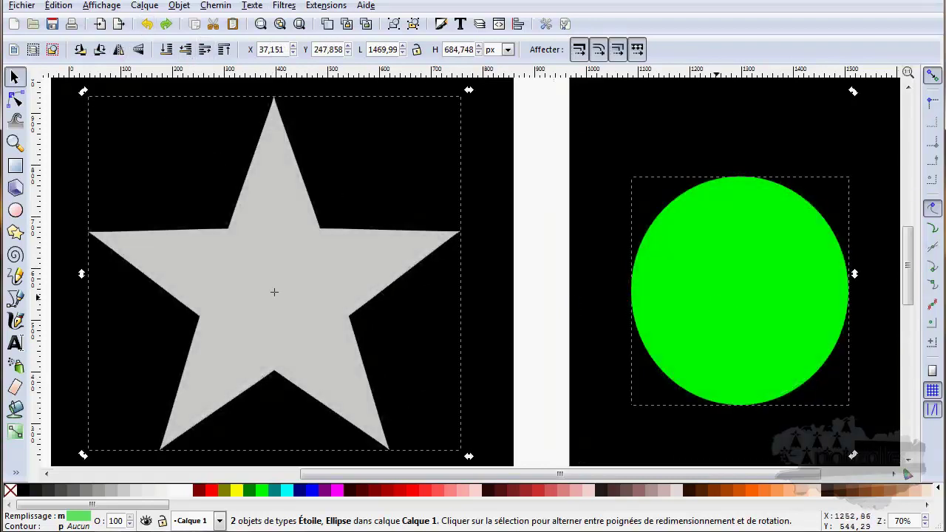
pyautogui.click(578, 127)
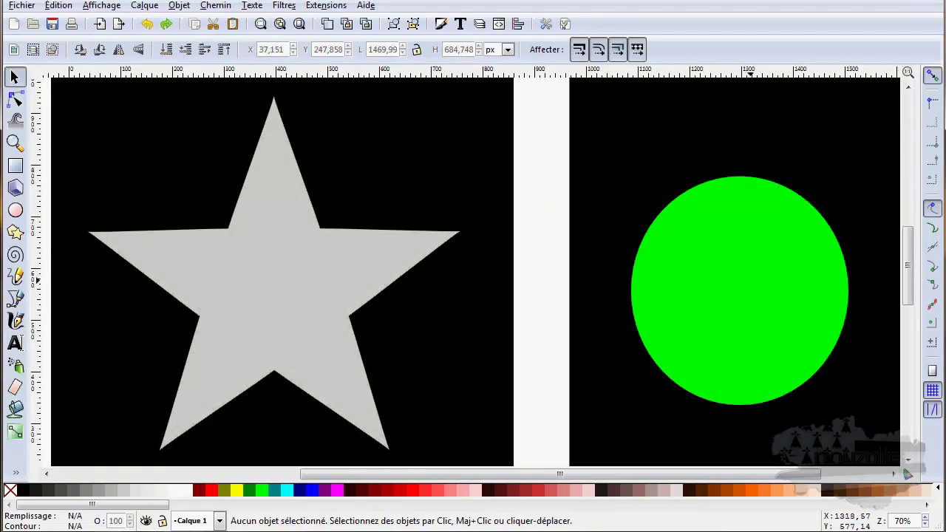
pyautogui.press('Tab')
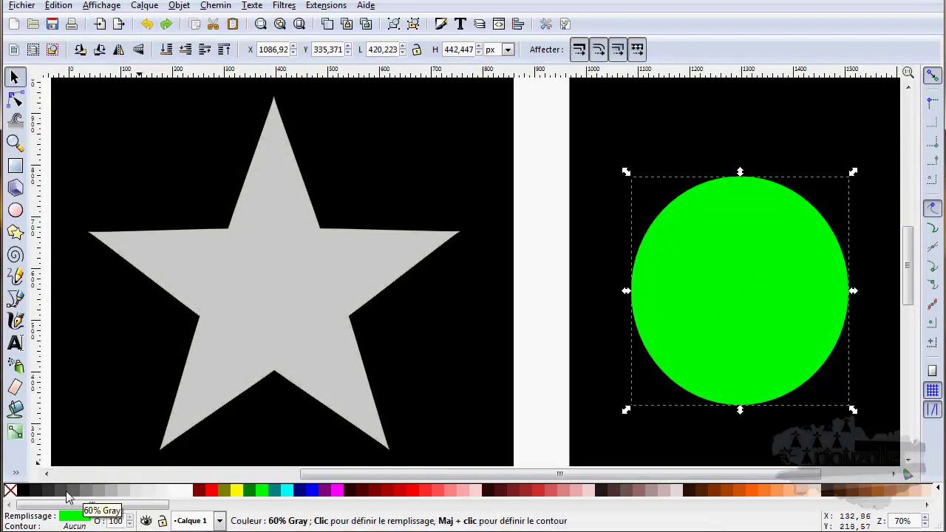
pyautogui.click(61, 492)
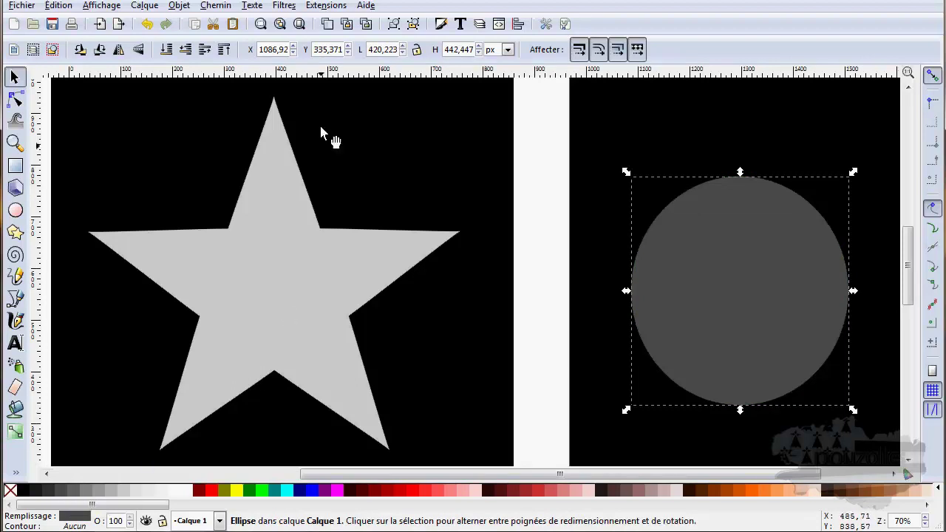
pyautogui.click(286, 6)
pyautogui.moveTo(303, 35)
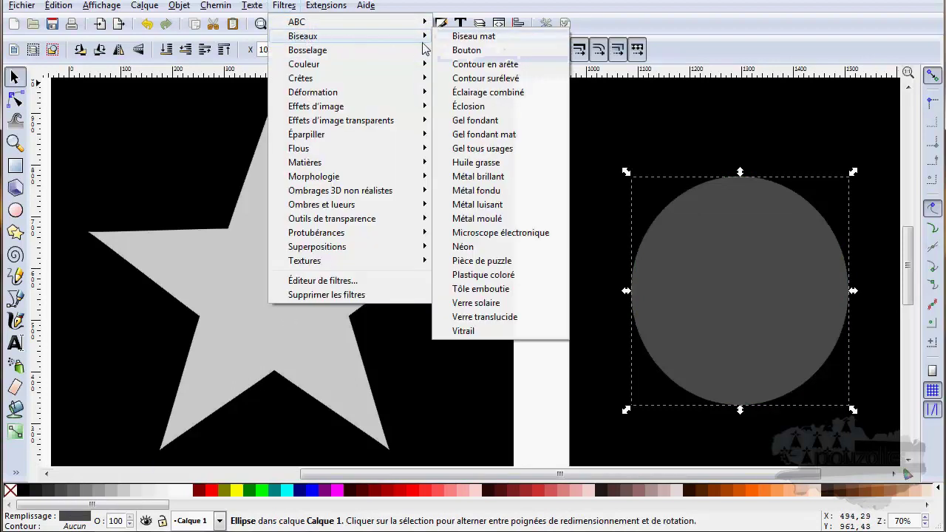
pyautogui.click(505, 82)
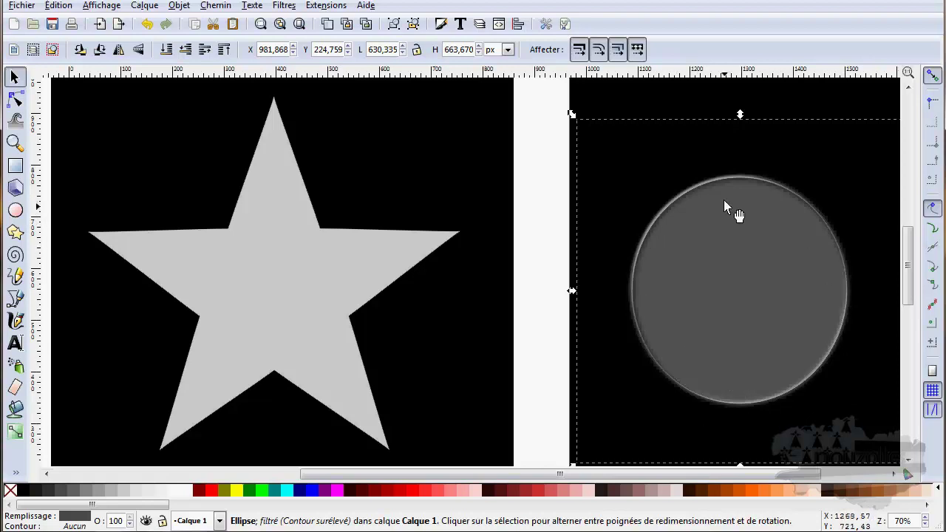
pyautogui.click(148, 25)
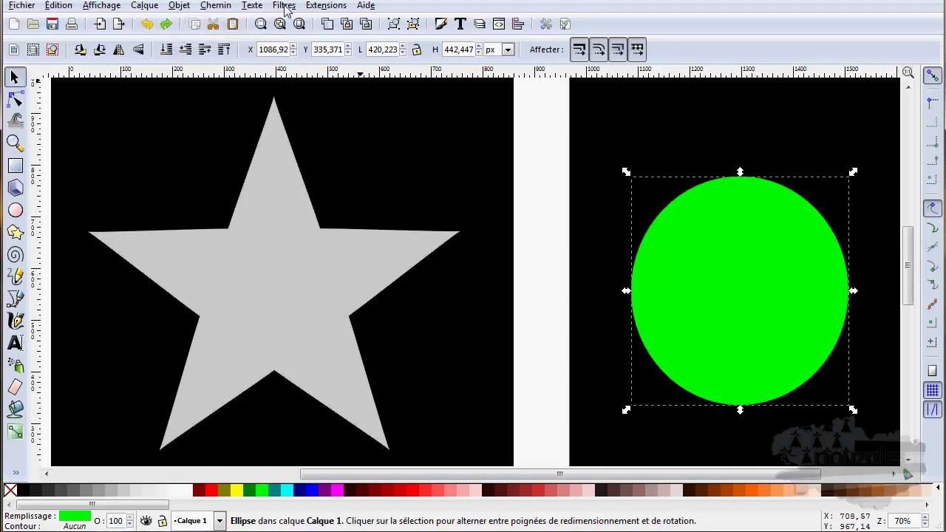
pyautogui.keyDown('shift'); pyautogui.click(275, 254); pyautogui.keyUp('shift')
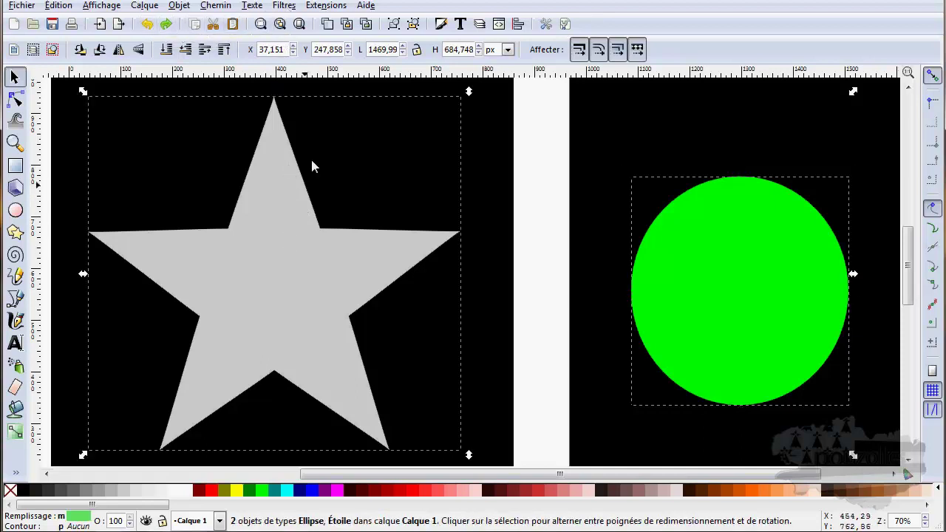
pyautogui.click(285, 8)
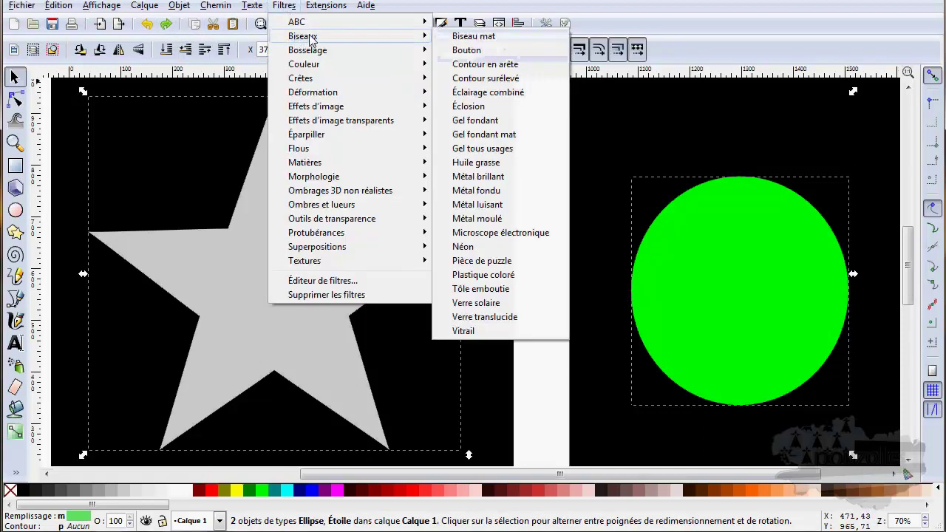
pyautogui.moveTo(303, 35)
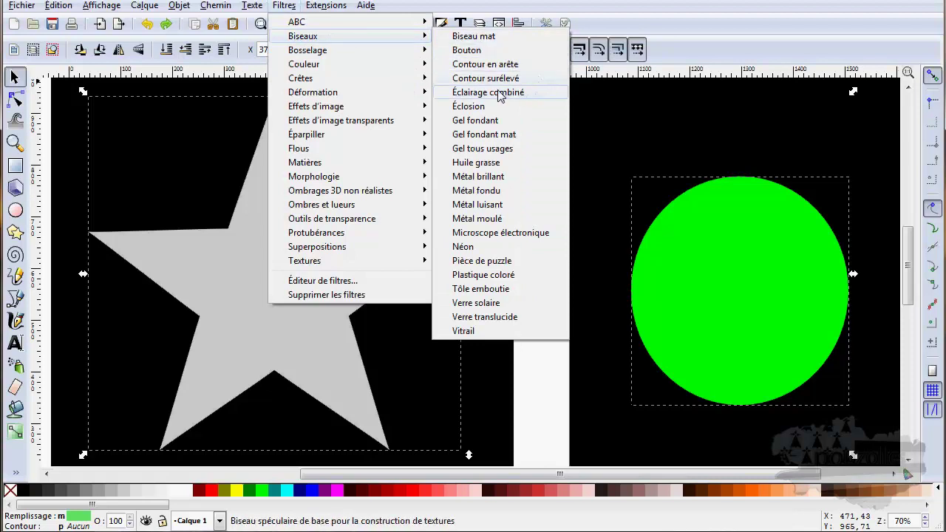
pyautogui.click(487, 92)
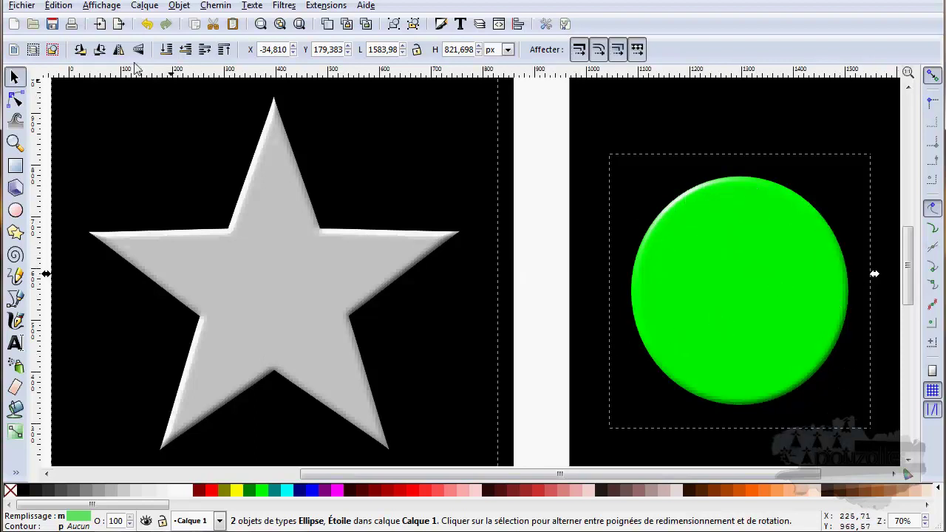
pyautogui.click(147, 24)
pyautogui.click(676, 256)
pyautogui.click(468, 274)
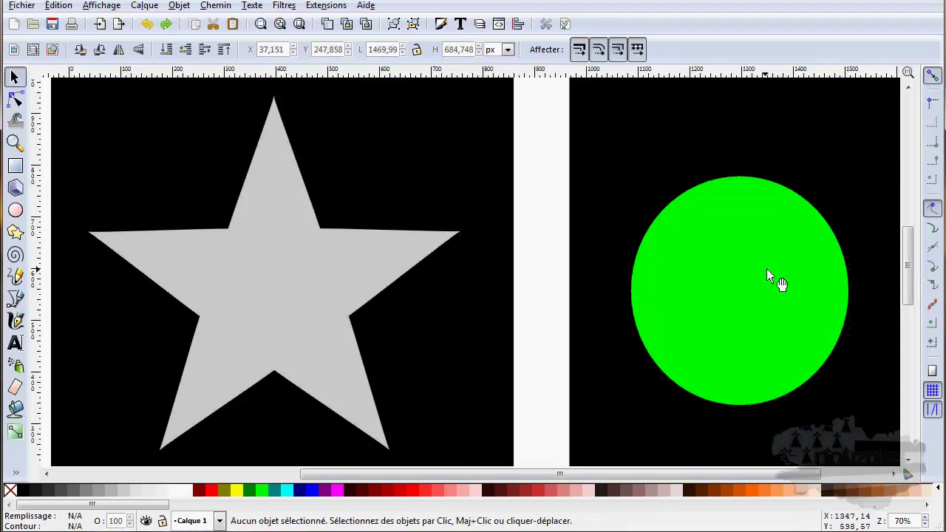
pyautogui.click(777, 275)
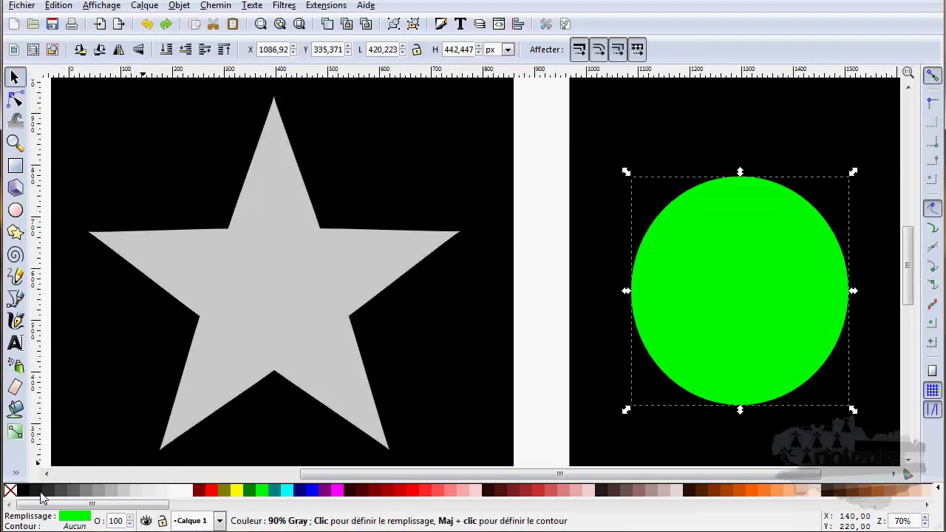
pyautogui.click(41, 493)
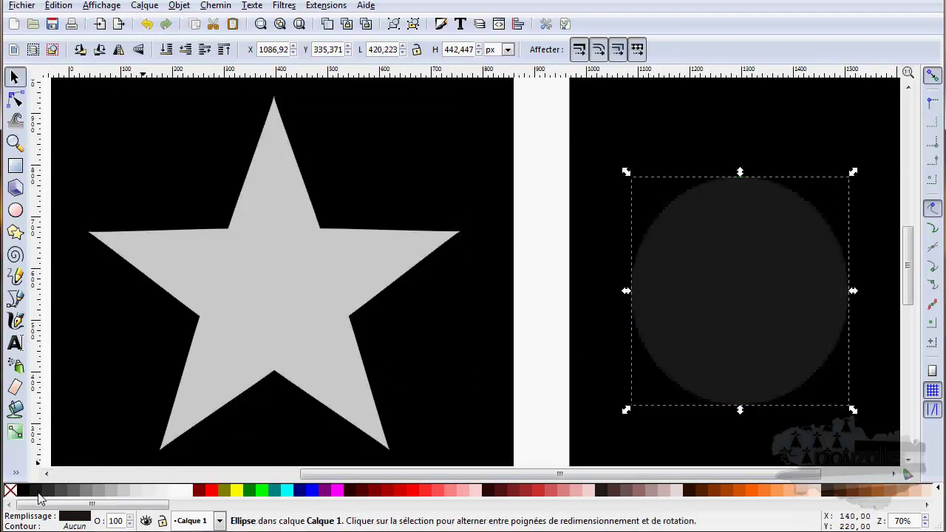
pyautogui.click(277, 7)
pyautogui.moveTo(303, 35)
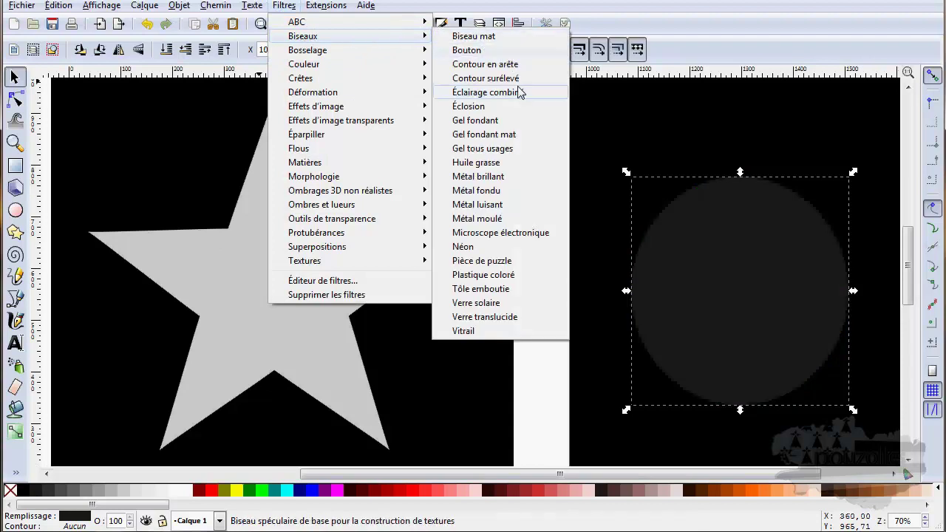
pyautogui.click(505, 99)
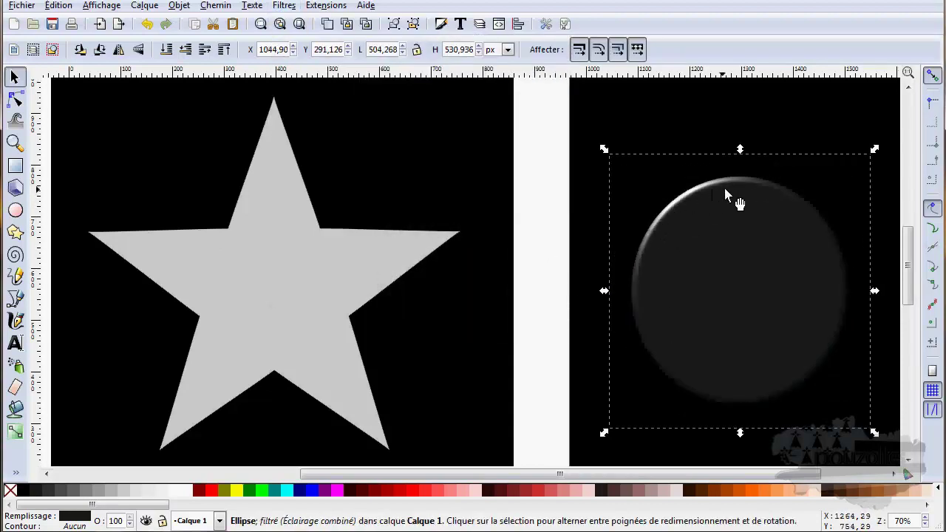
pyautogui.click(148, 25)
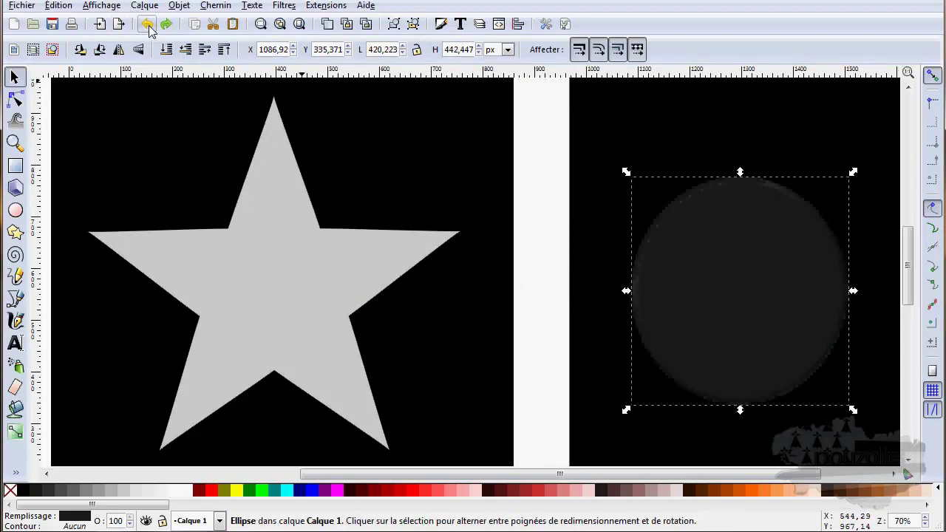
pyautogui.keyDown('shift'); pyautogui.click(247, 278); pyautogui.keyUp('shift')
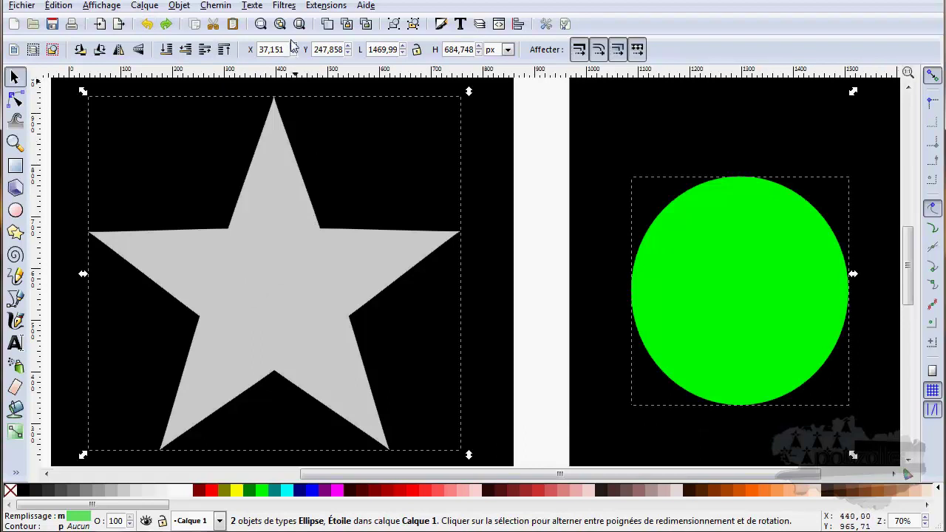
# Apply the Éclosion bevel to the star and circle, then undo it.
pyautogui.click(287, 5)
pyautogui.moveTo(303, 36)
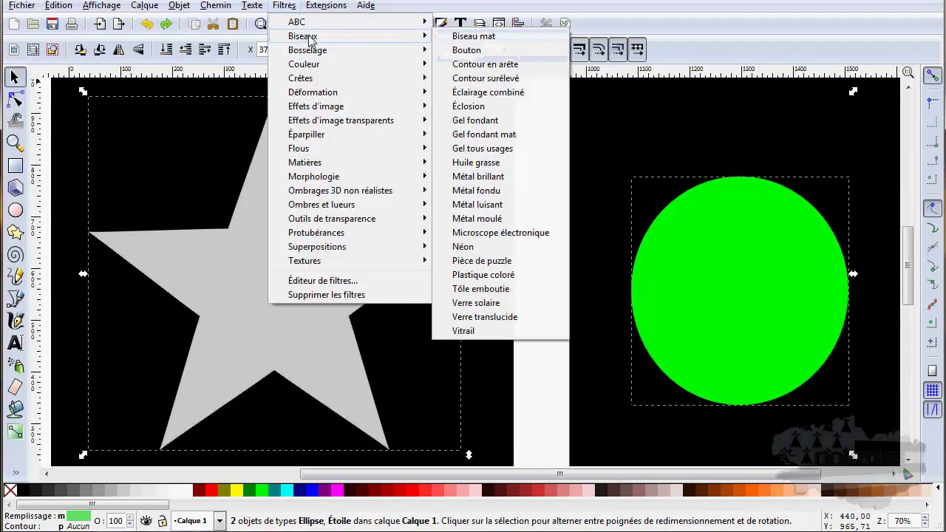
pyautogui.click(479, 106)
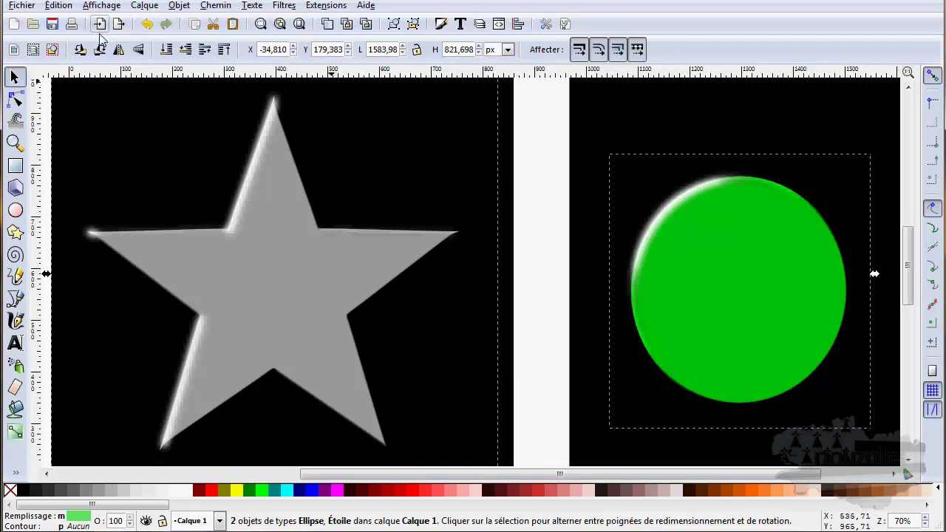
pyautogui.click(145, 24)
# Try the Gel fondant, Huile grasse and Métal moulé bevels in turn, undoing each.
pyautogui.click(284, 6)
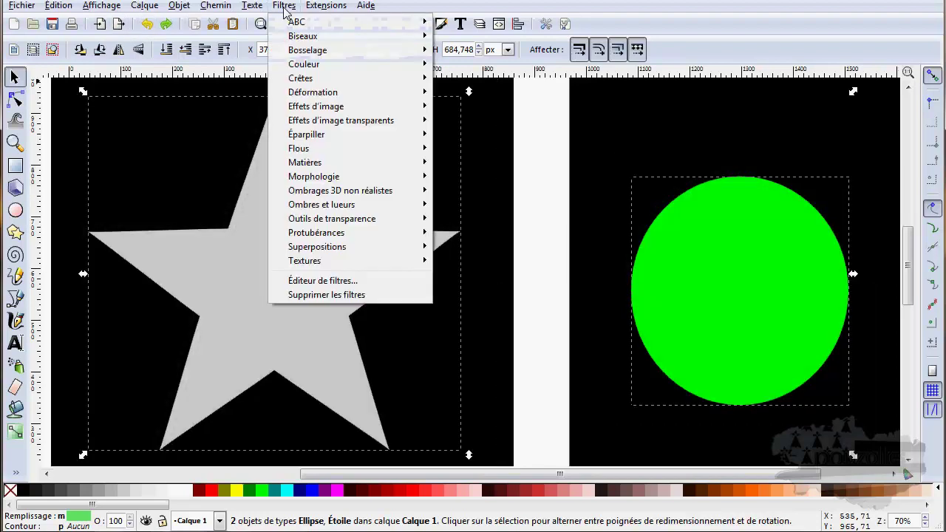
pyautogui.moveTo(303, 35)
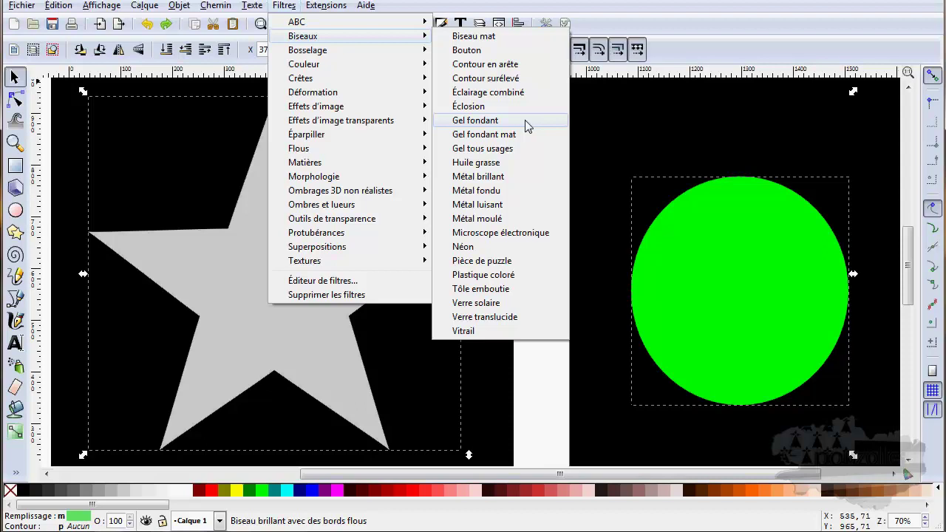
pyautogui.click(494, 122)
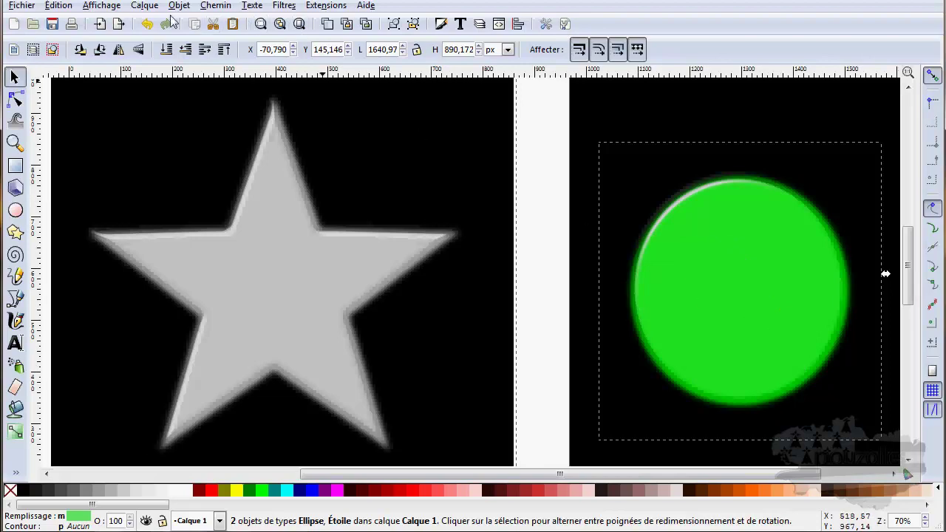
pyautogui.click(147, 23)
pyautogui.click(283, 6)
pyautogui.moveTo(303, 36)
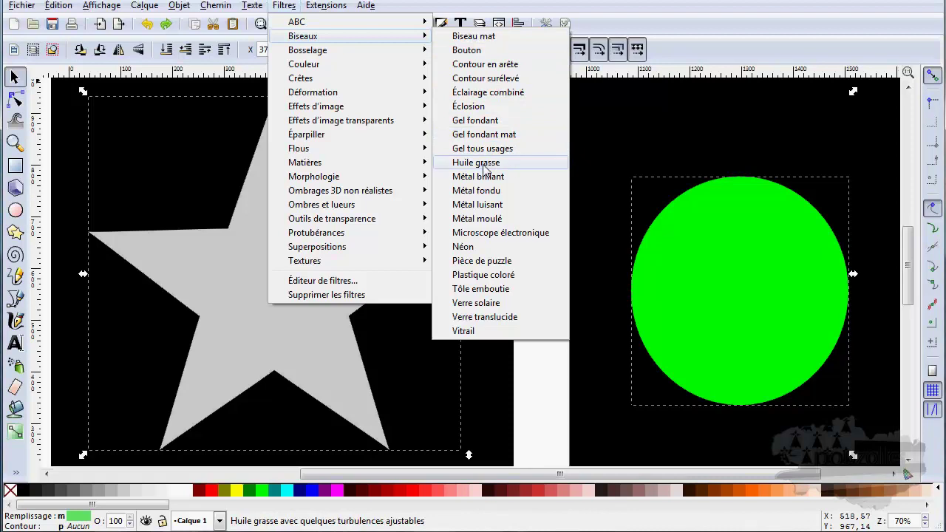
pyautogui.click(484, 164)
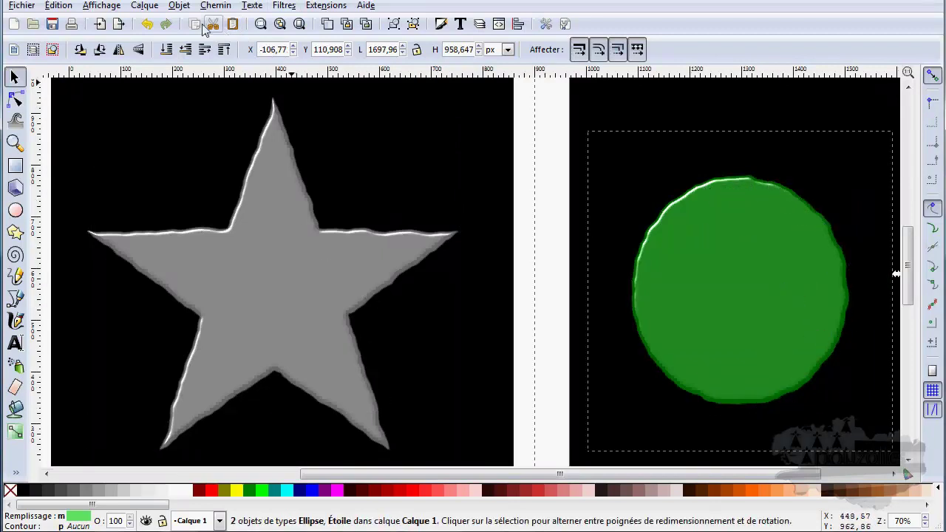
pyautogui.click(147, 24)
pyautogui.click(282, 6)
pyautogui.moveTo(303, 36)
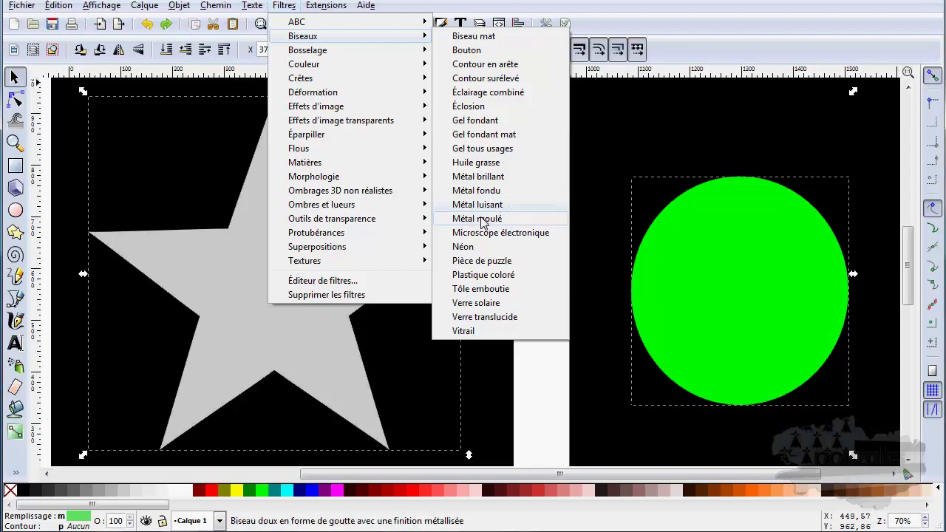
pyautogui.click(484, 218)
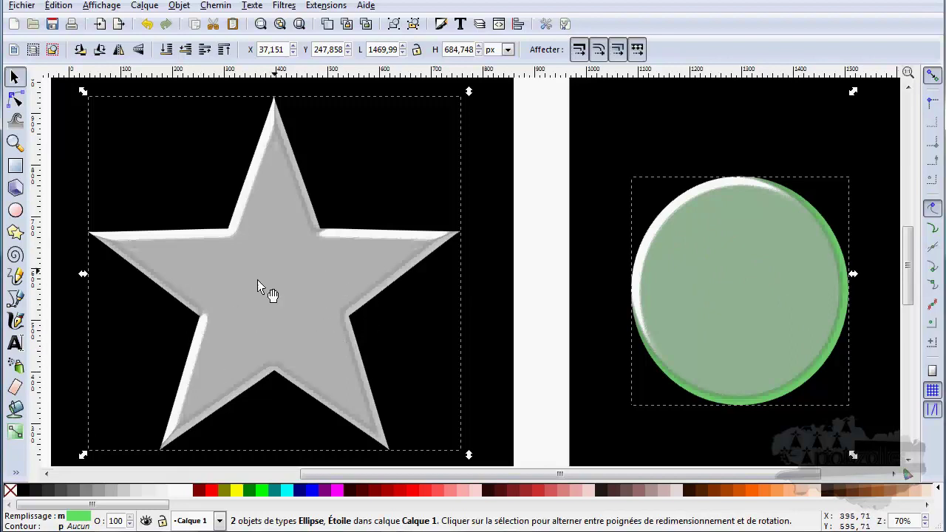
pyautogui.click(147, 23)
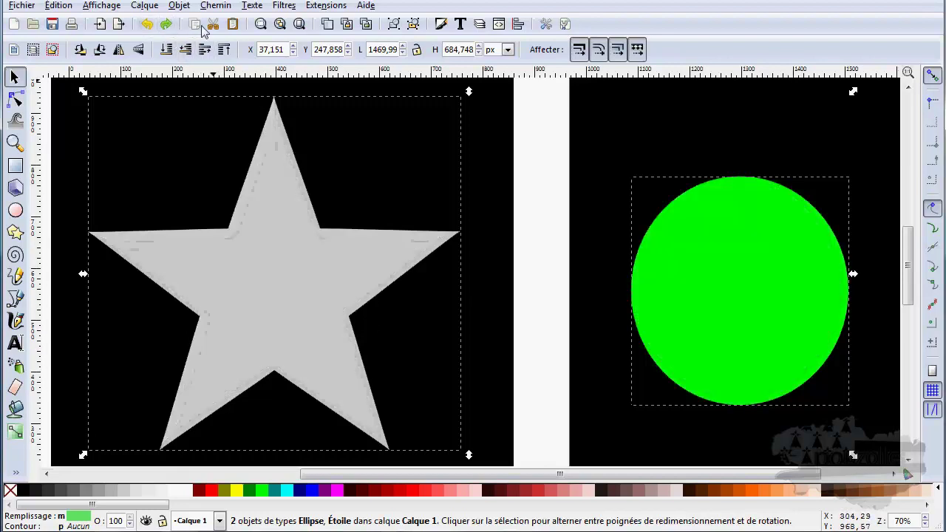
# Try the Pièce de puzzle and Plastique coloré bevels on both shapes, undoing each.
pyautogui.click(285, 6)
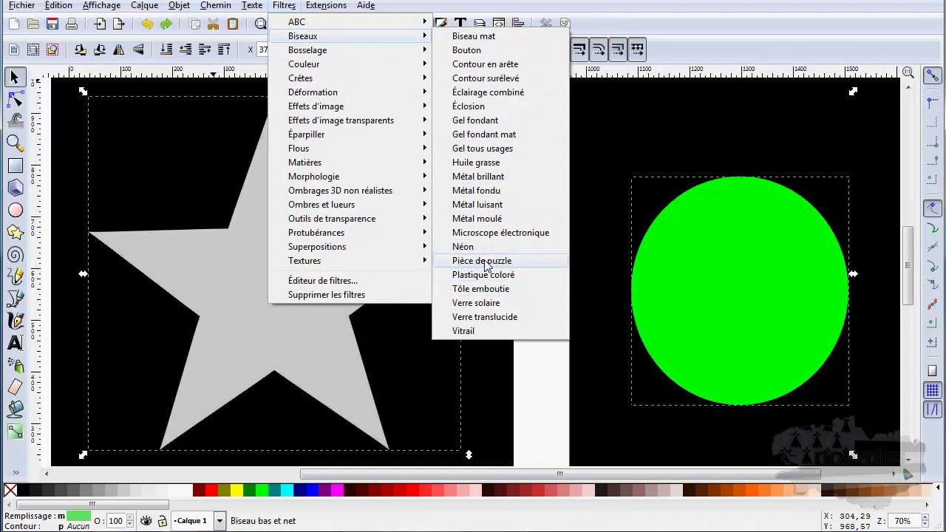
pyautogui.click(481, 260)
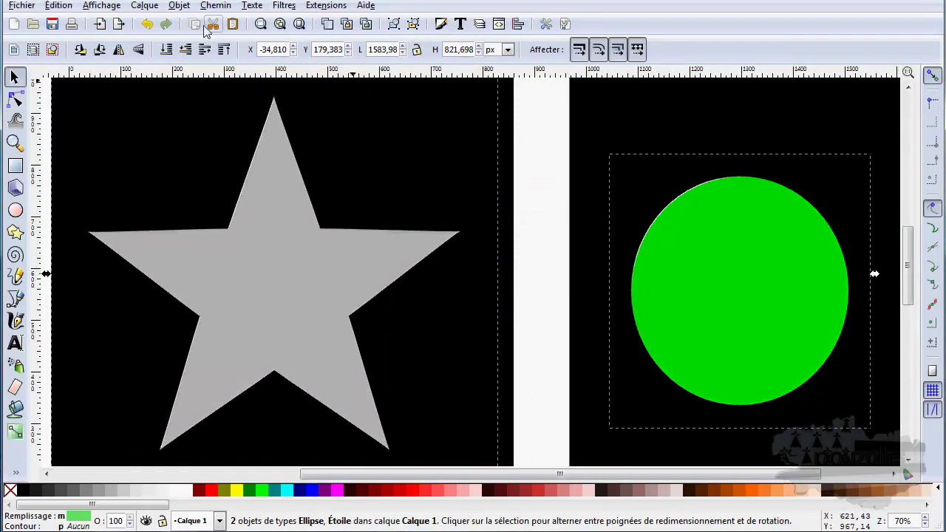
pyautogui.click(147, 24)
pyautogui.click(284, 6)
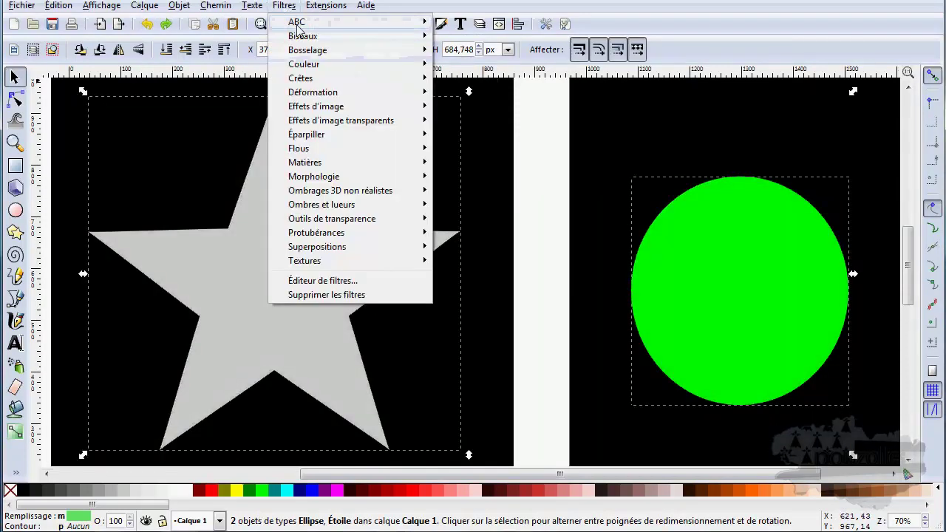
pyautogui.moveTo(348, 35)
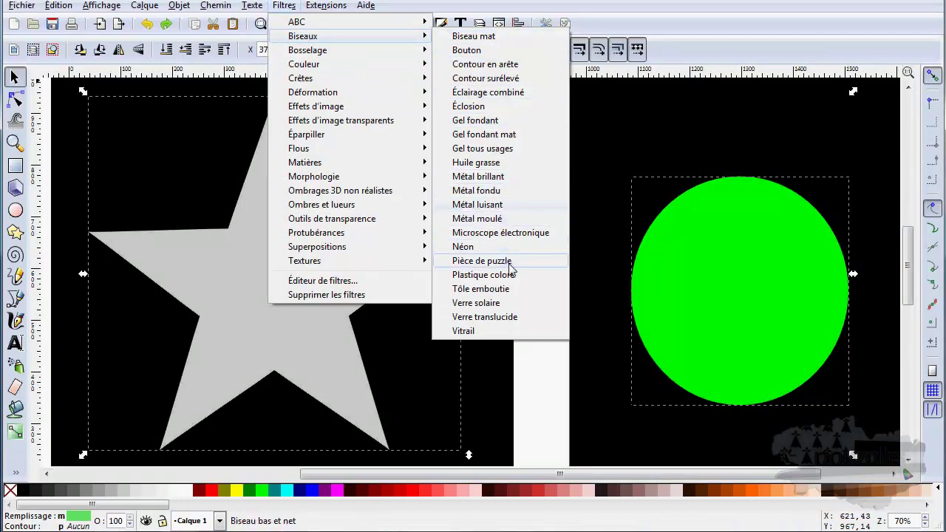
pyautogui.click(482, 275)
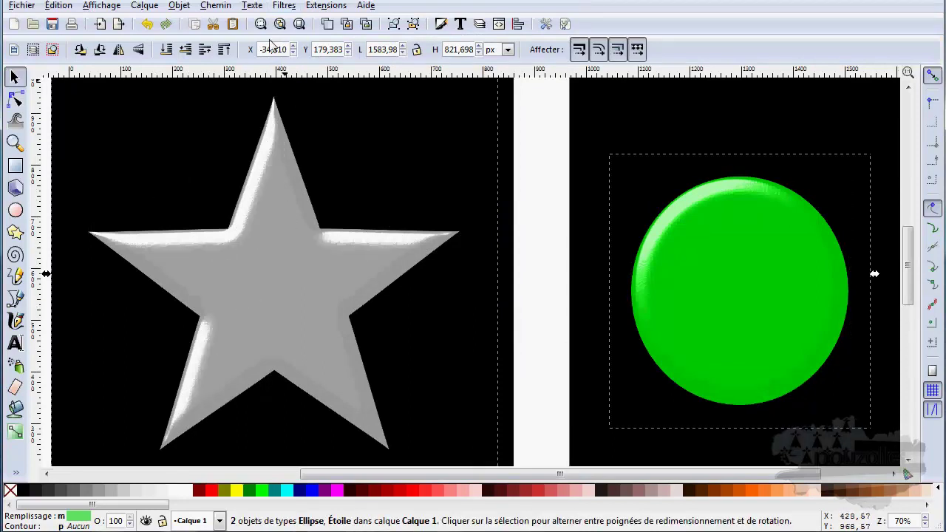
pyautogui.click(151, 22)
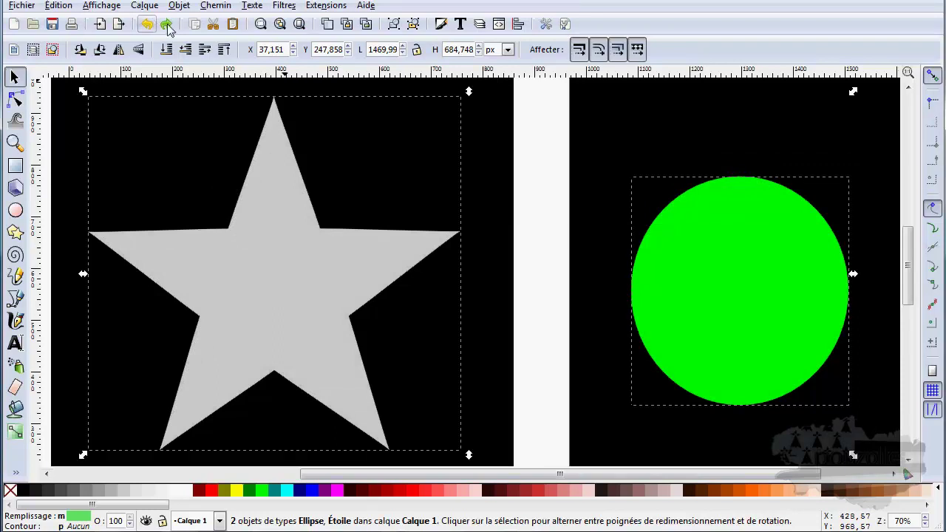
# Try the Tôle emboutie and Verre translucide bevels on both shapes, undoing each.
pyautogui.click(285, 6)
pyautogui.moveTo(303, 36)
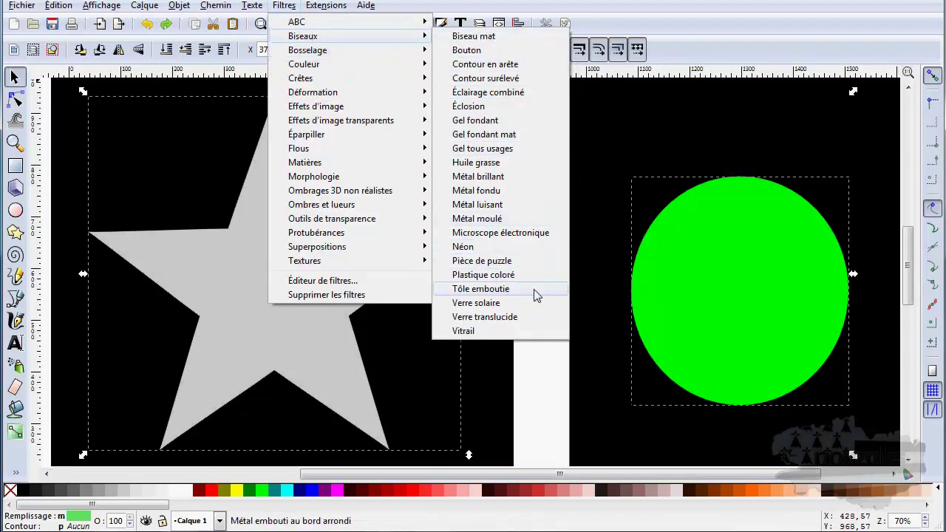
pyautogui.click(490, 293)
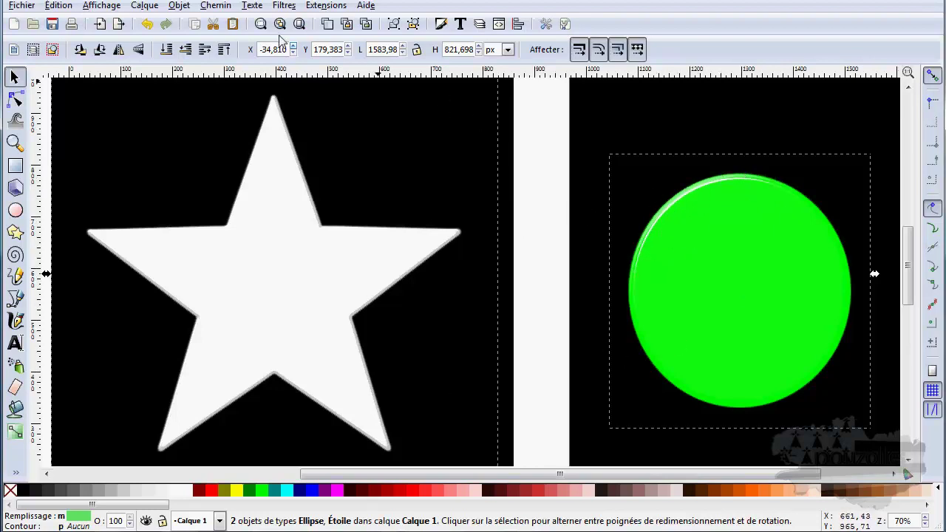
pyautogui.click(147, 25)
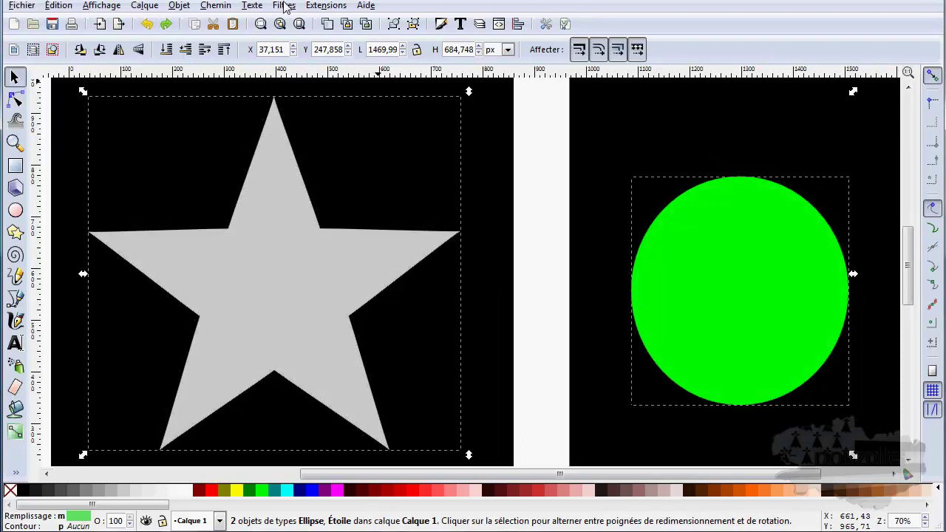
pyautogui.click(285, 6)
pyautogui.moveTo(303, 35)
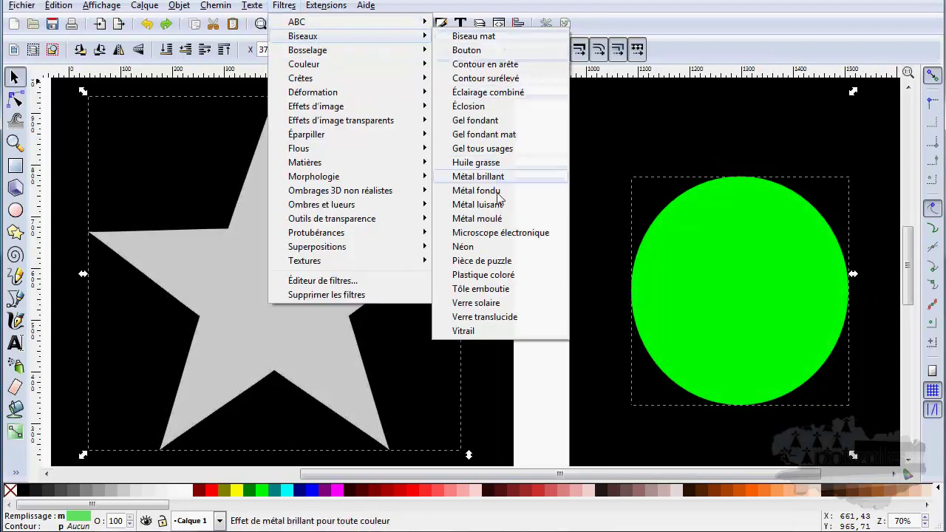
pyautogui.click(491, 317)
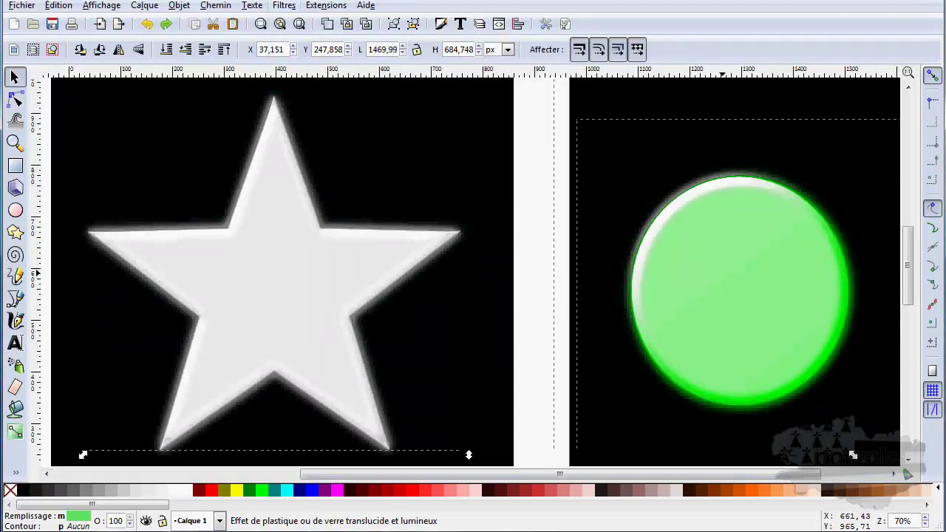
pyautogui.keyDown('shift'); pyautogui.click(813, 358); pyautogui.keyUp('shift')
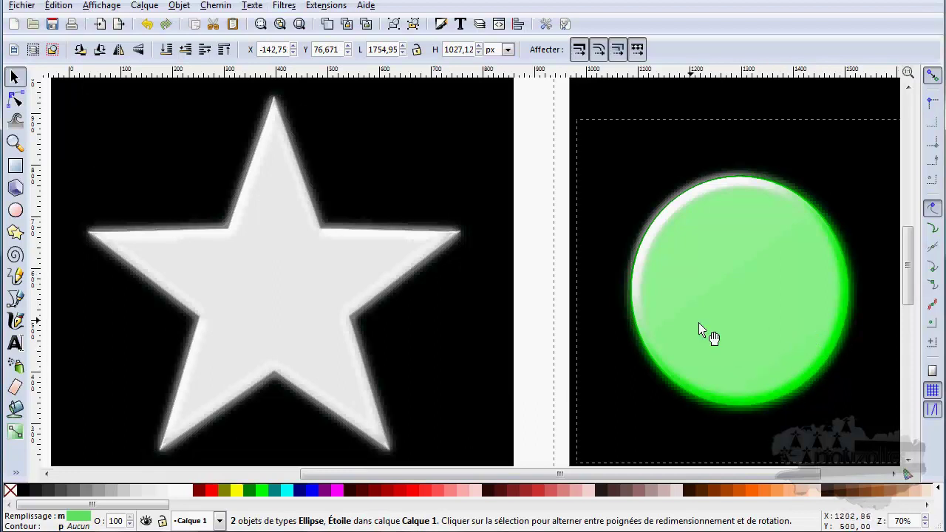
pyautogui.click(147, 24)
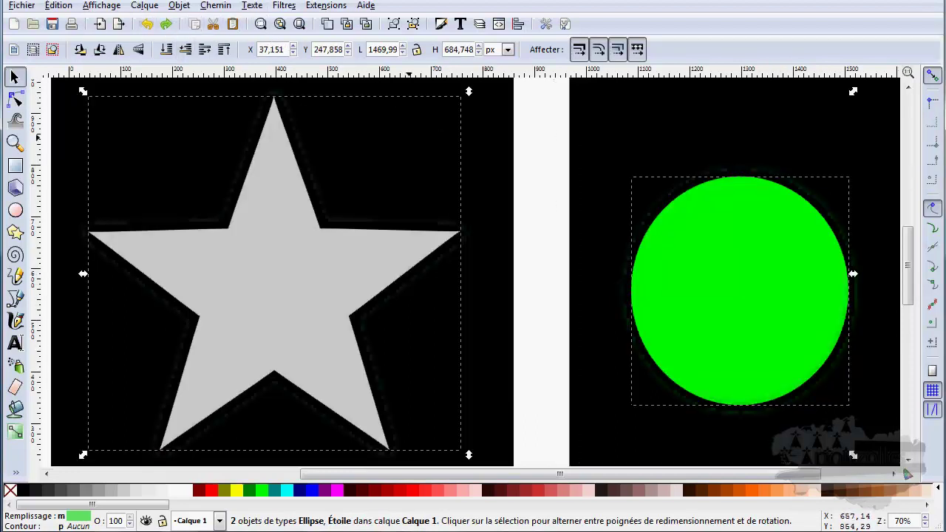
pyautogui.click(624, 353)
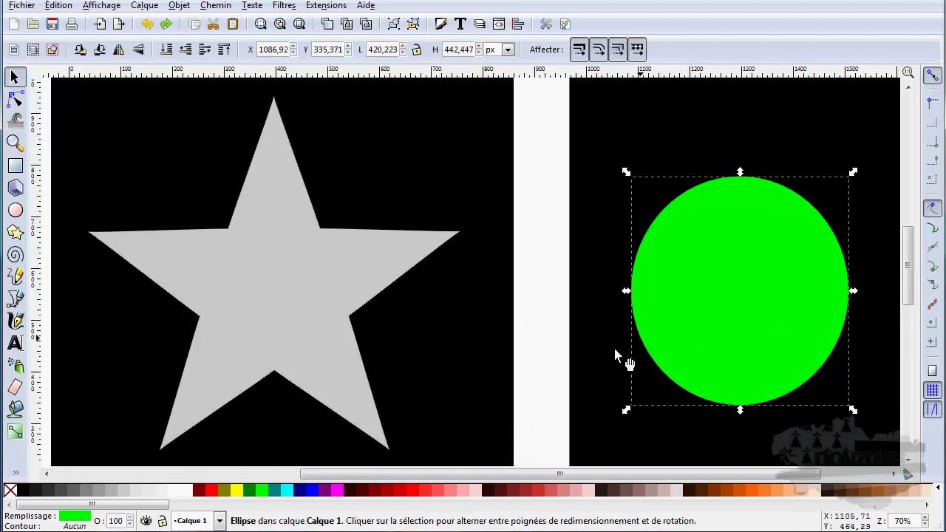
pyautogui.click(41, 492)
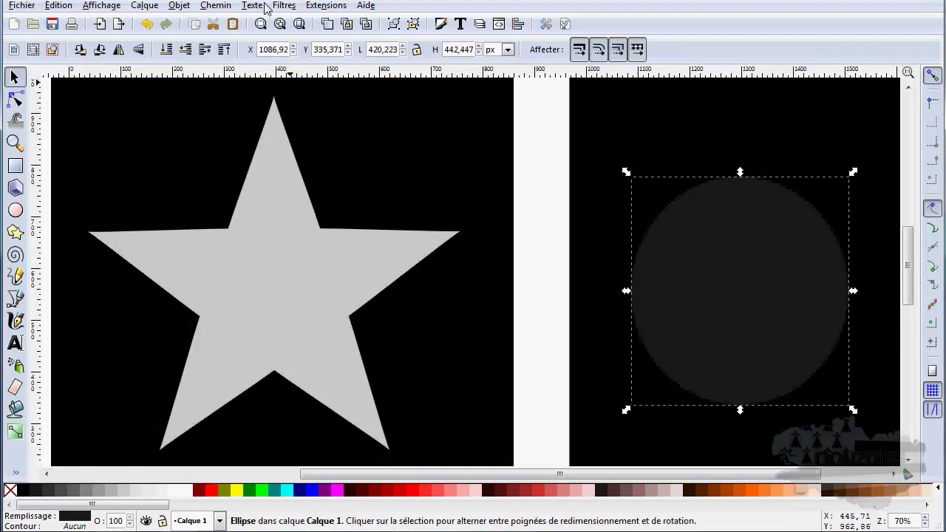
pyautogui.click(284, 6)
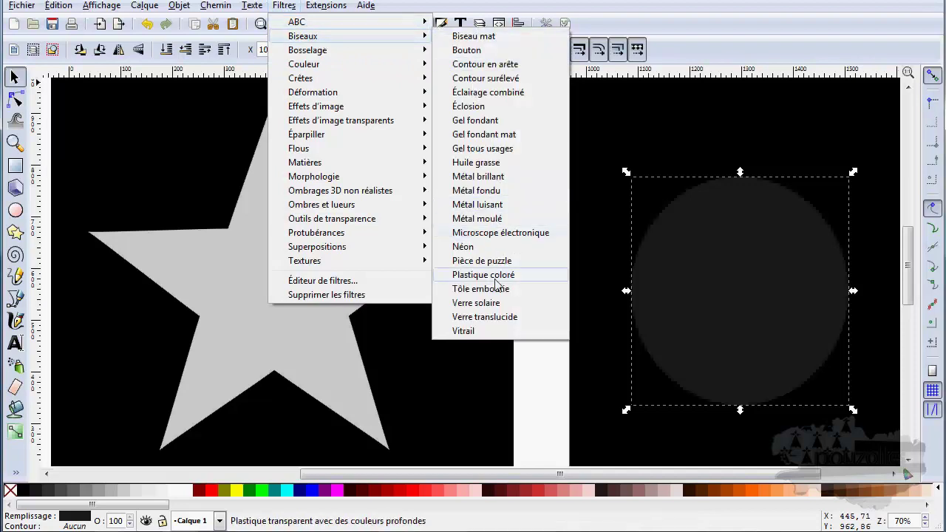
pyautogui.click(485, 317)
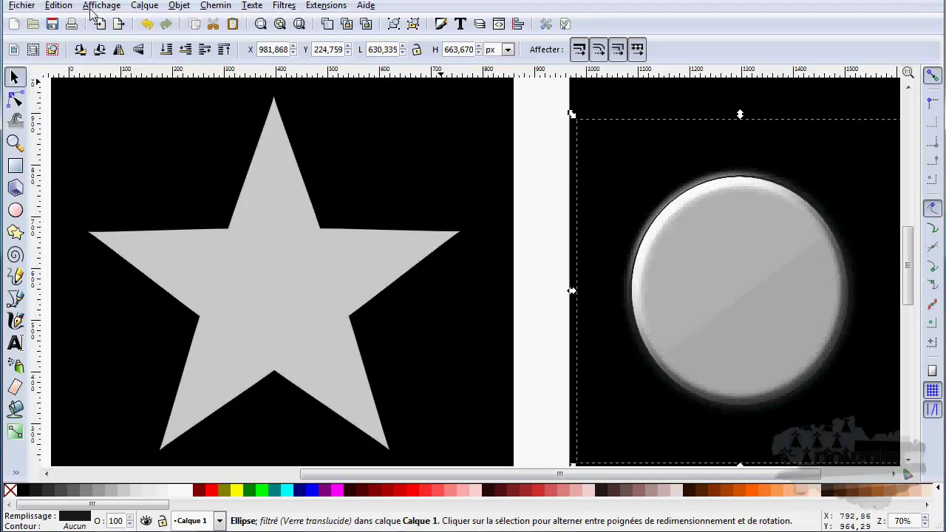
pyautogui.click(148, 25)
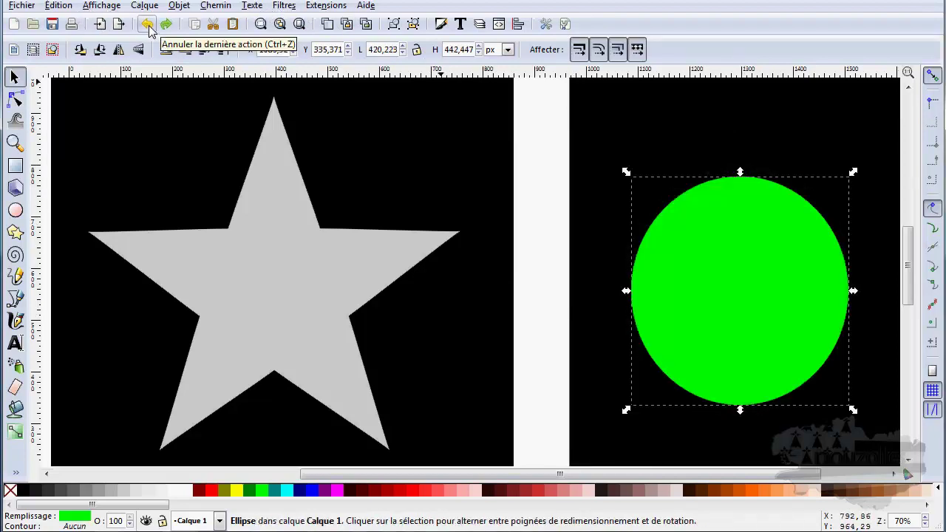
# Select star and circle, apply the Vitrail bevel, then add Verre solaire on top.
pyautogui.keyDown('shift'); pyautogui.click(281, 255); pyautogui.keyUp('shift')
pyautogui.click(289, 7)
pyautogui.moveTo(303, 36)
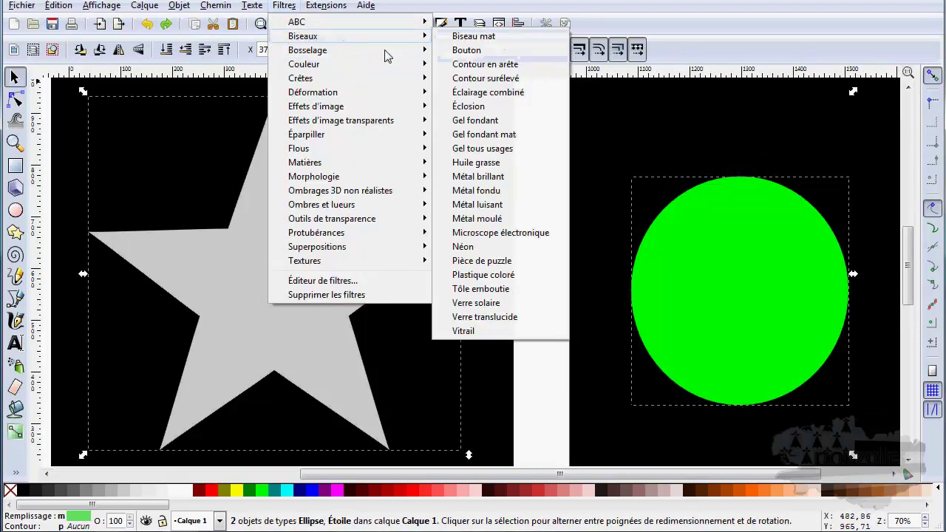
pyautogui.click(464, 331)
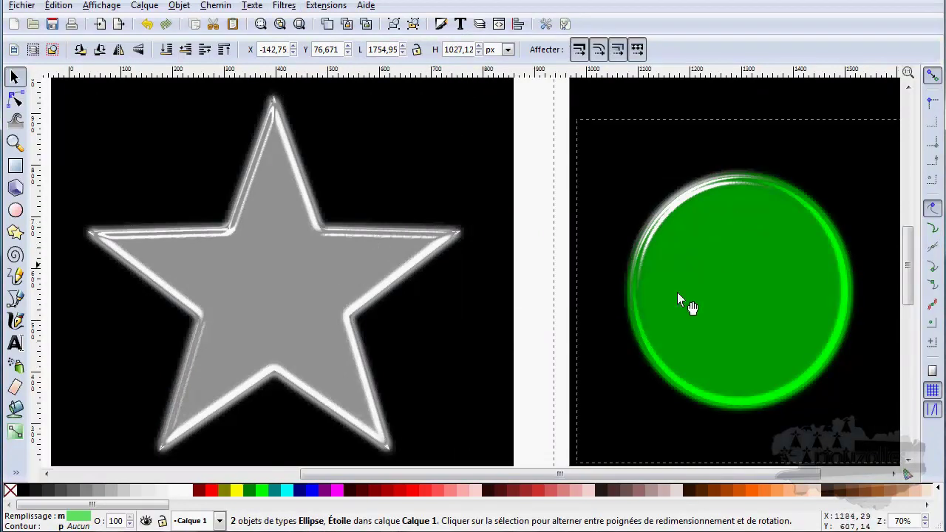
pyautogui.click(287, 6)
pyautogui.moveTo(303, 36)
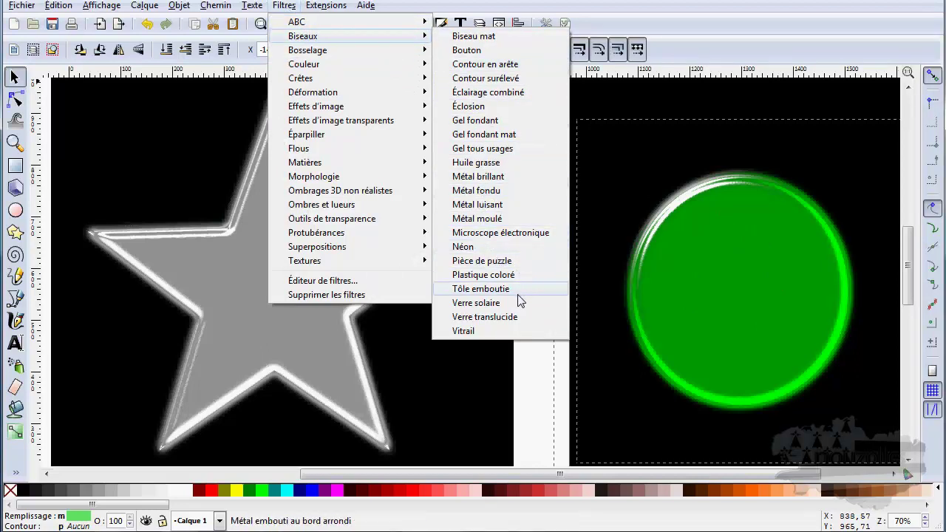
pyautogui.click(492, 304)
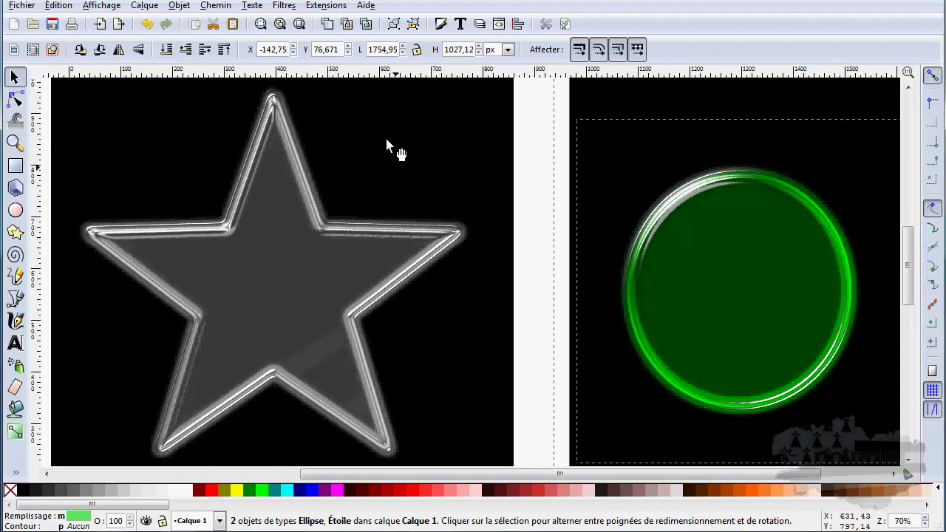
# Show the Filtres submenu of Ombrages 3D non réalistes filters.
pyautogui.click(286, 6)
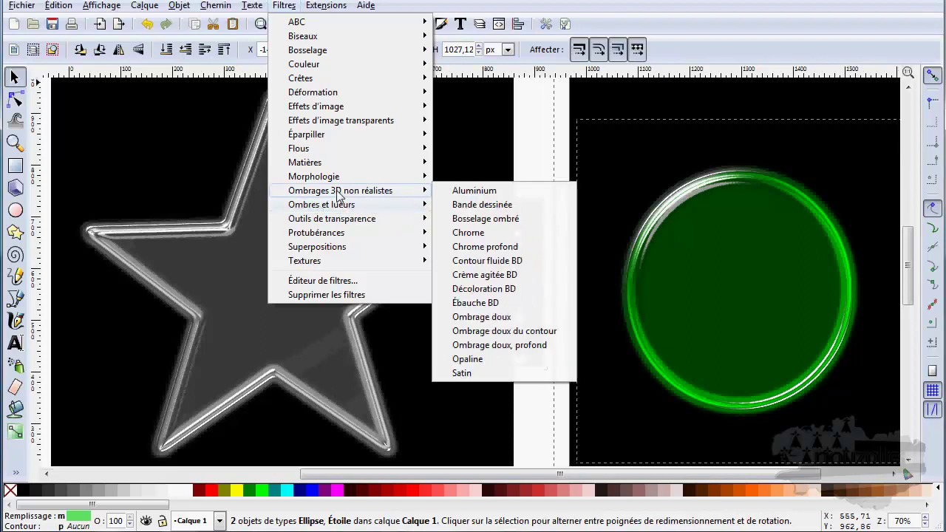
pyautogui.moveTo(340, 190)
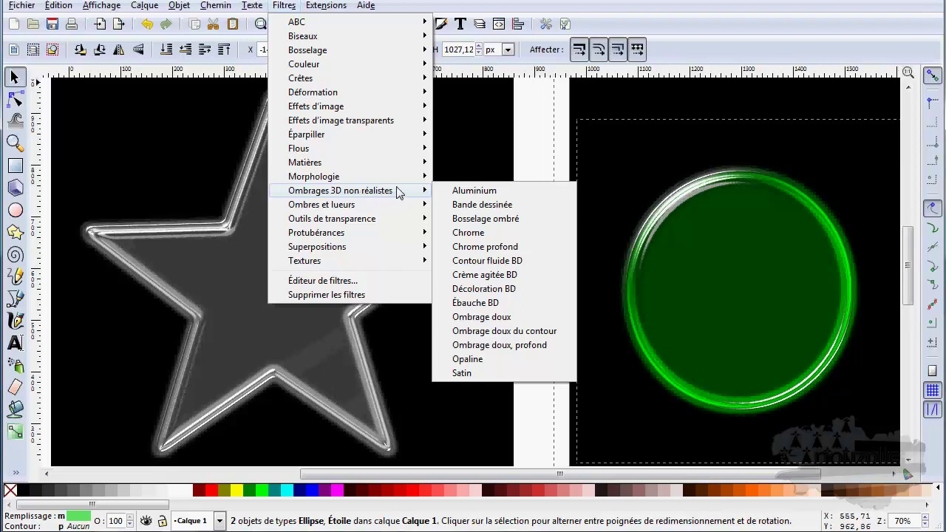
# Close the menu and reopen Filtres to show the Bosselage embossing submenu.
pyautogui.click(540, 138)
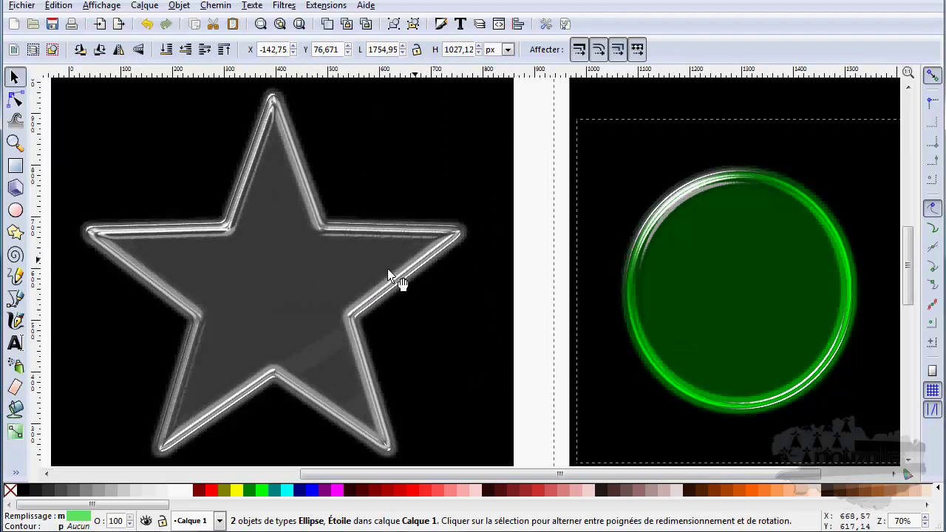
pyautogui.click(284, 6)
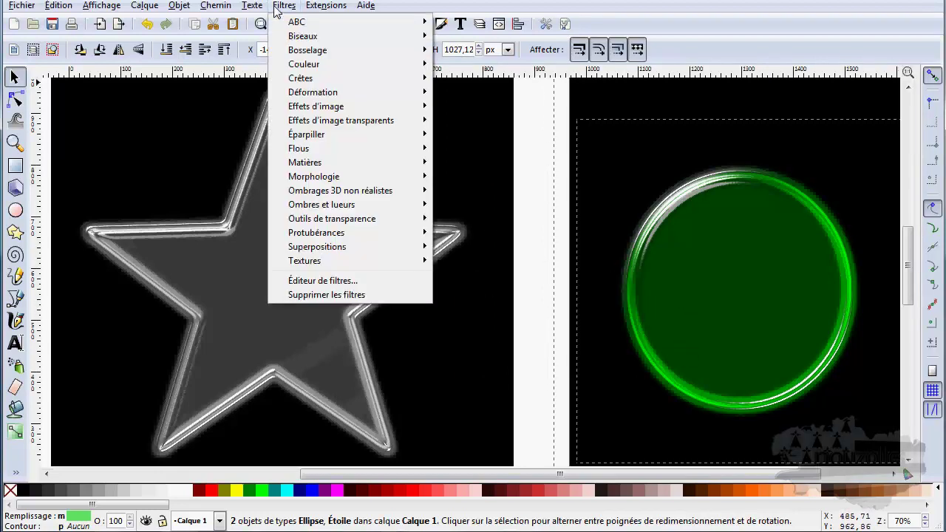